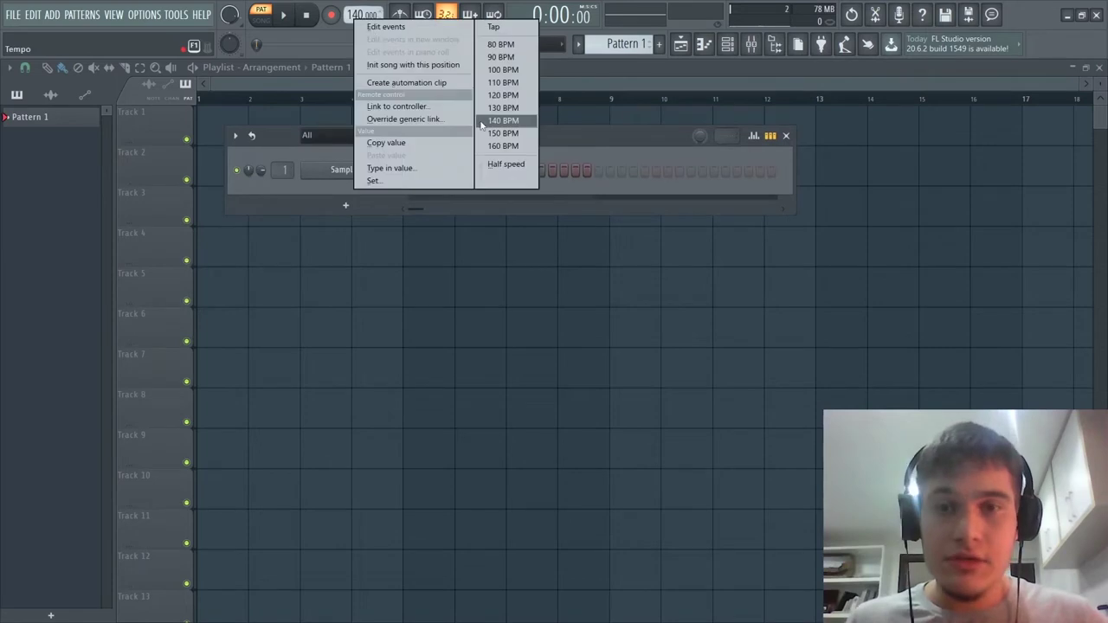
# Set the project tempo to 100 BPM
pyautogui.click(503, 69)
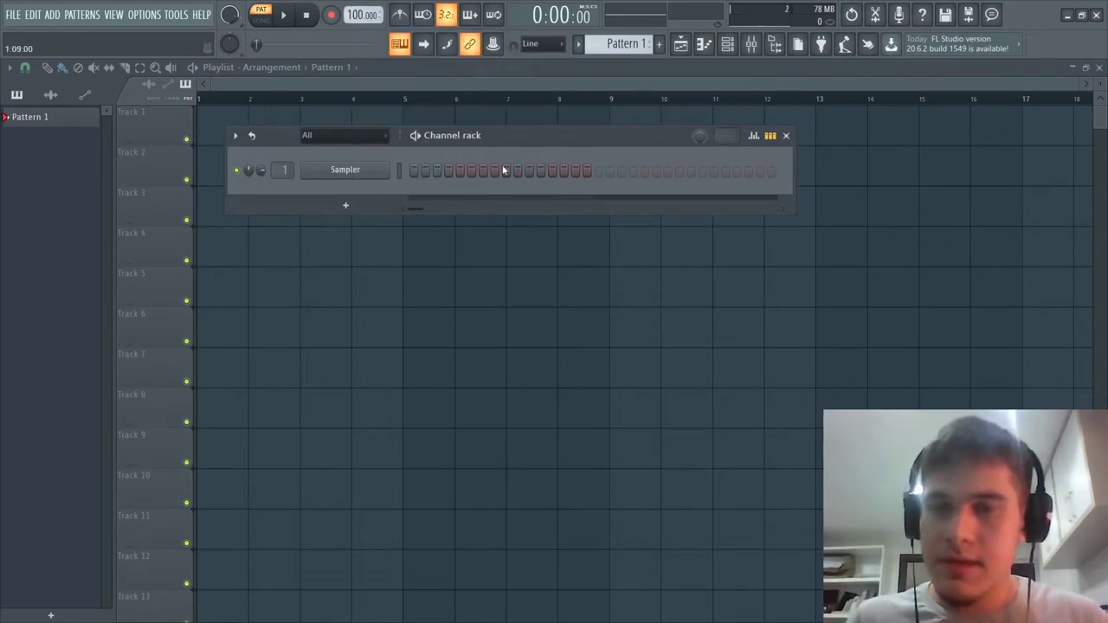
pyautogui.rightClick(372, 176)
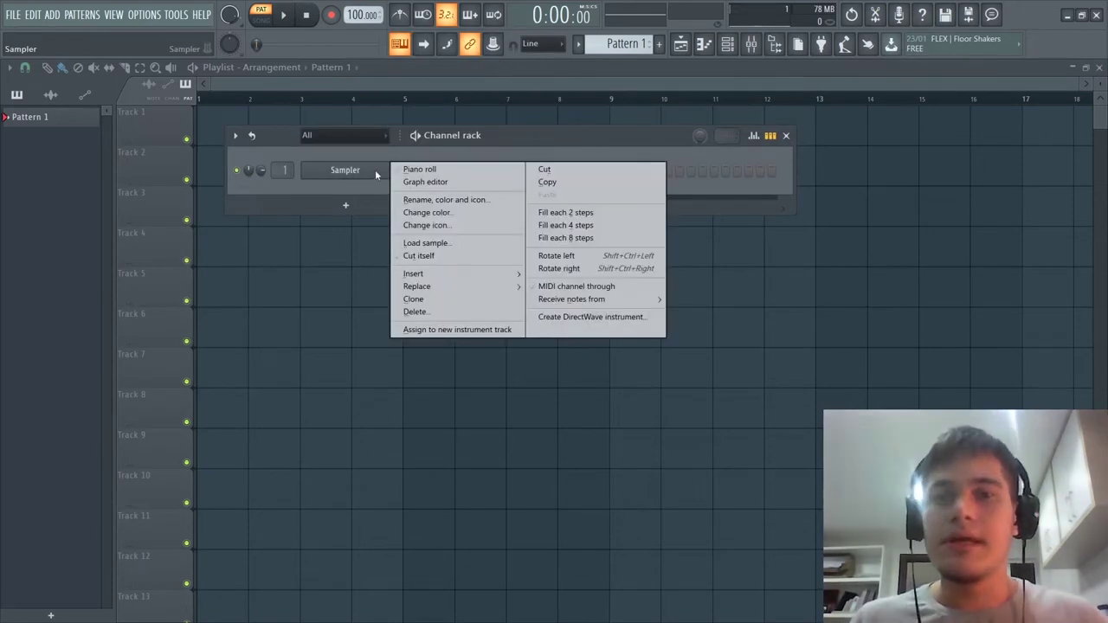
pyautogui.click(470, 149)
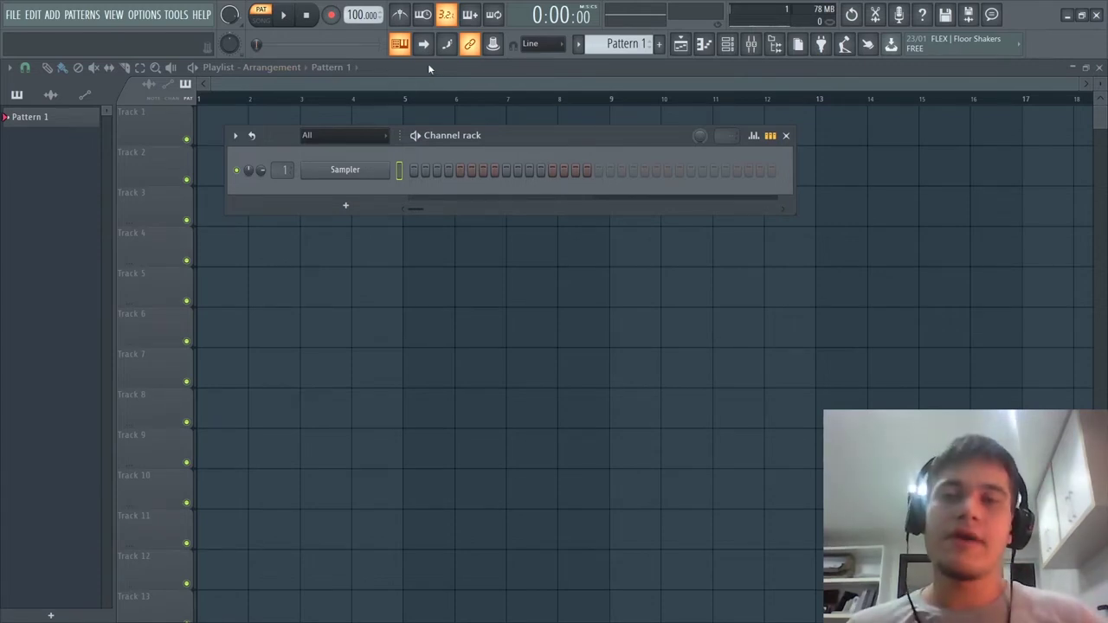
# Add an Omnisphere channel to the channel rack and pick a patch from its GUITAR search results
pyautogui.click(378, 208)
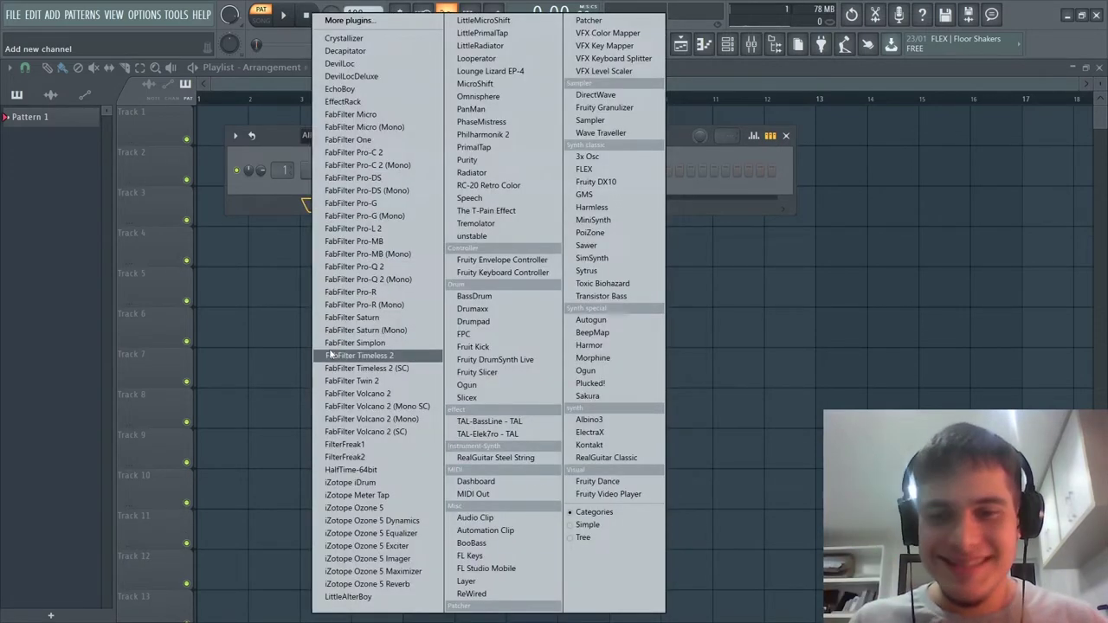
pyautogui.press('o')
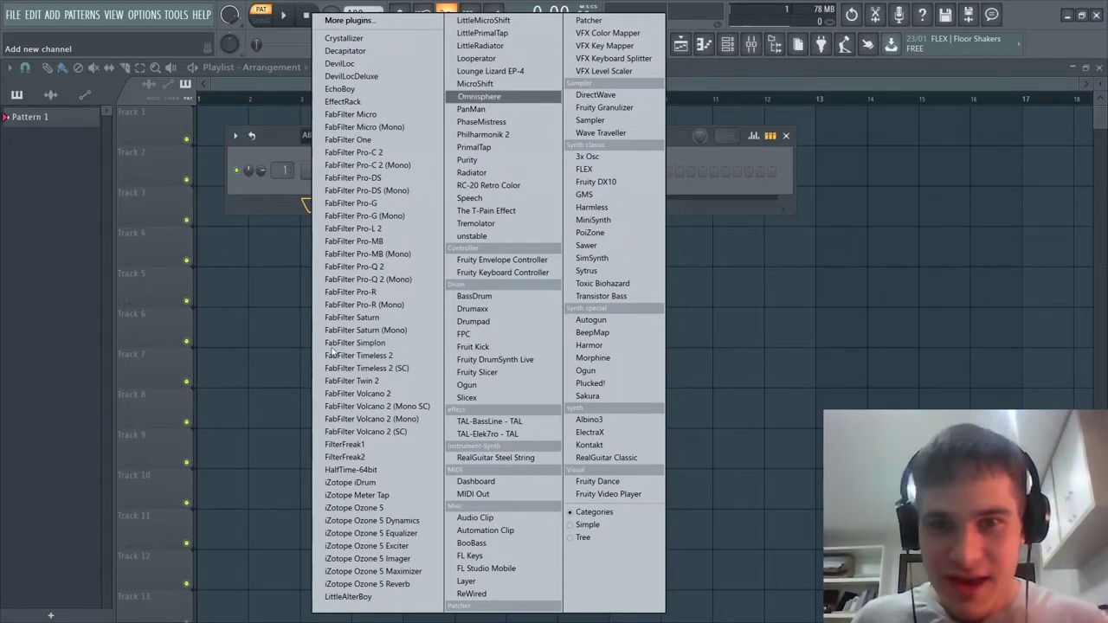
pyautogui.press('Return')
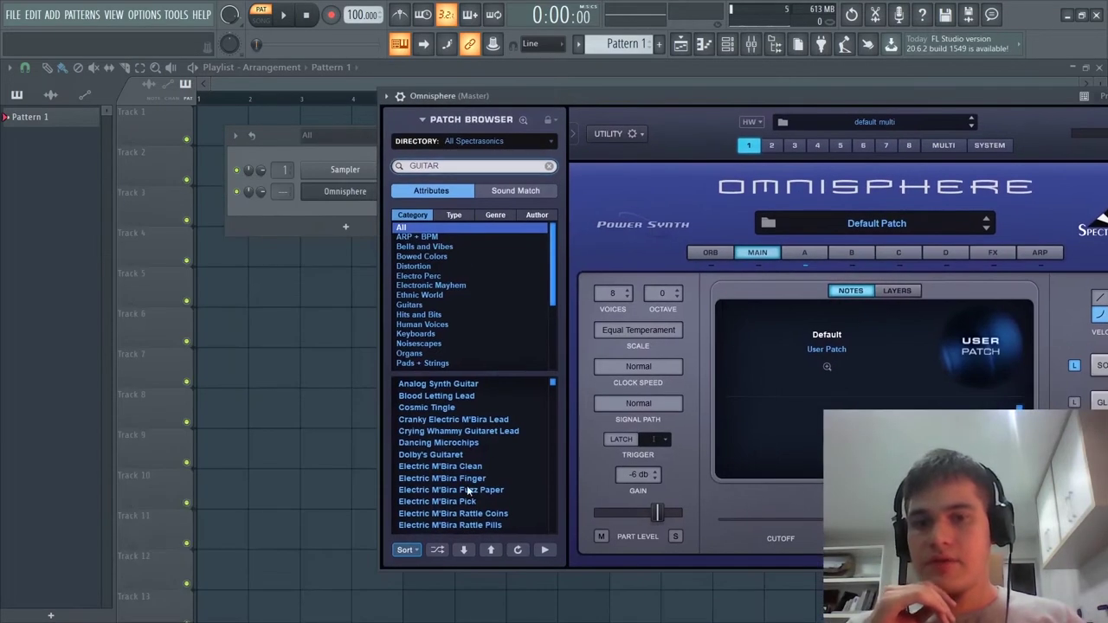
pyautogui.click(443, 549)
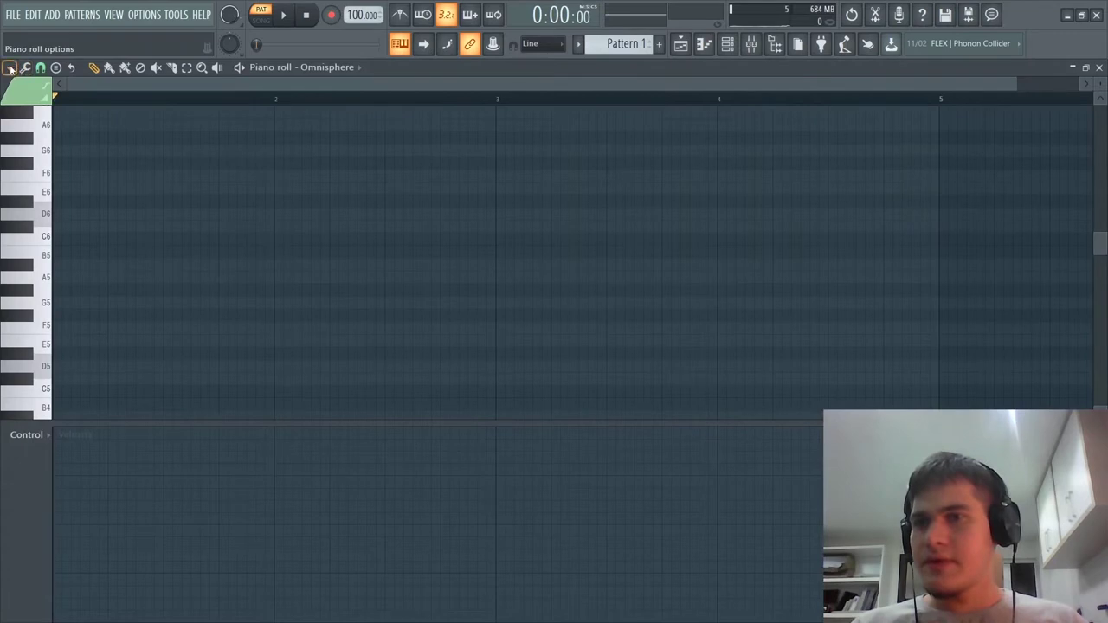
# Check the root note and scale set for the piano roll's scale highlighting
pyautogui.click(10, 69)
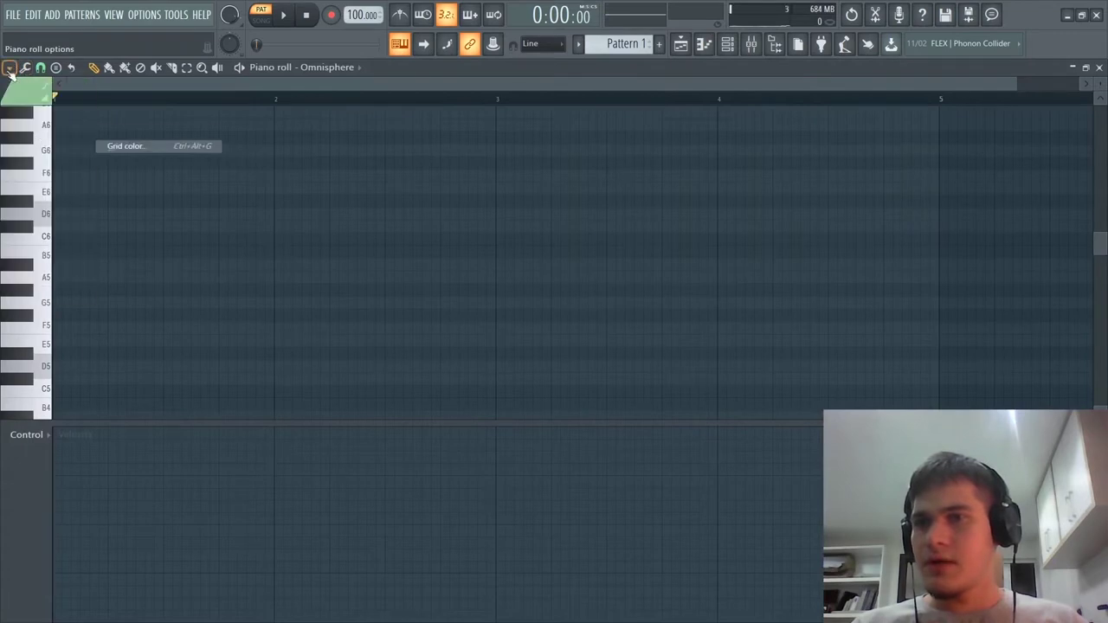
pyautogui.moveTo(28, 148)
pyautogui.moveTo(138, 161)
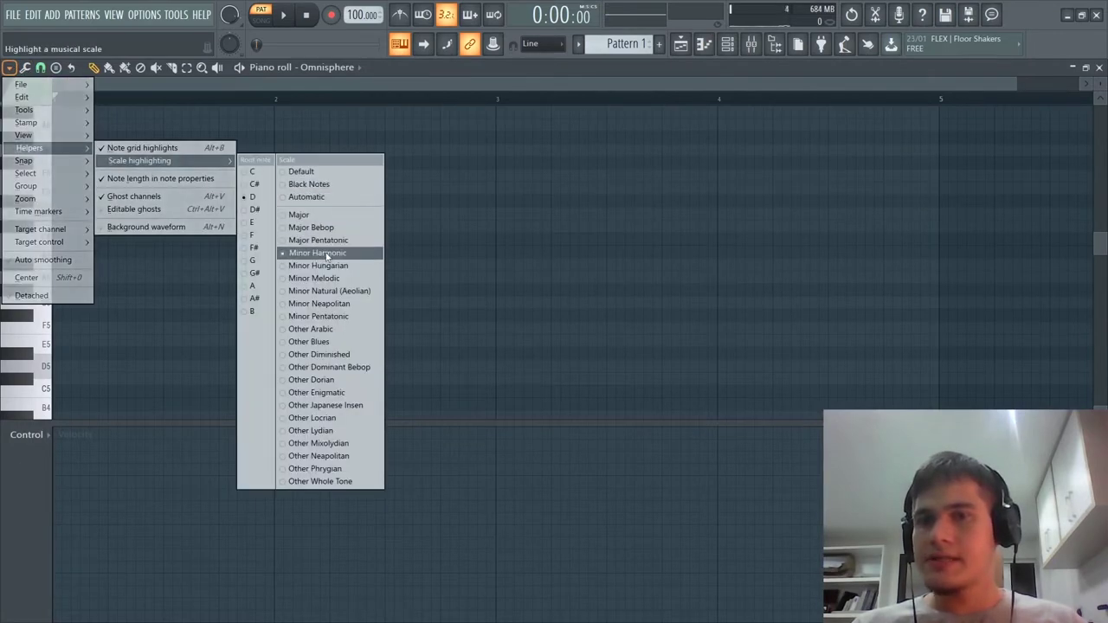
pyautogui.click(612, 76)
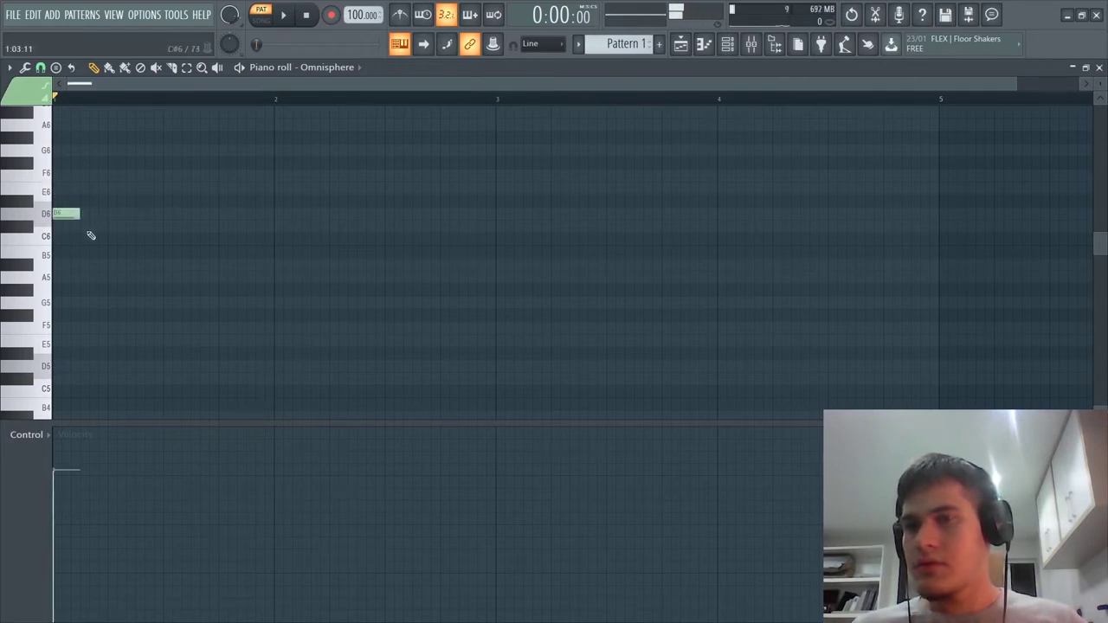
# Turn on the metronome and play the Omnisphere pattern with its opening D6 note
pyautogui.click(285, 16)
pyautogui.click(399, 15)
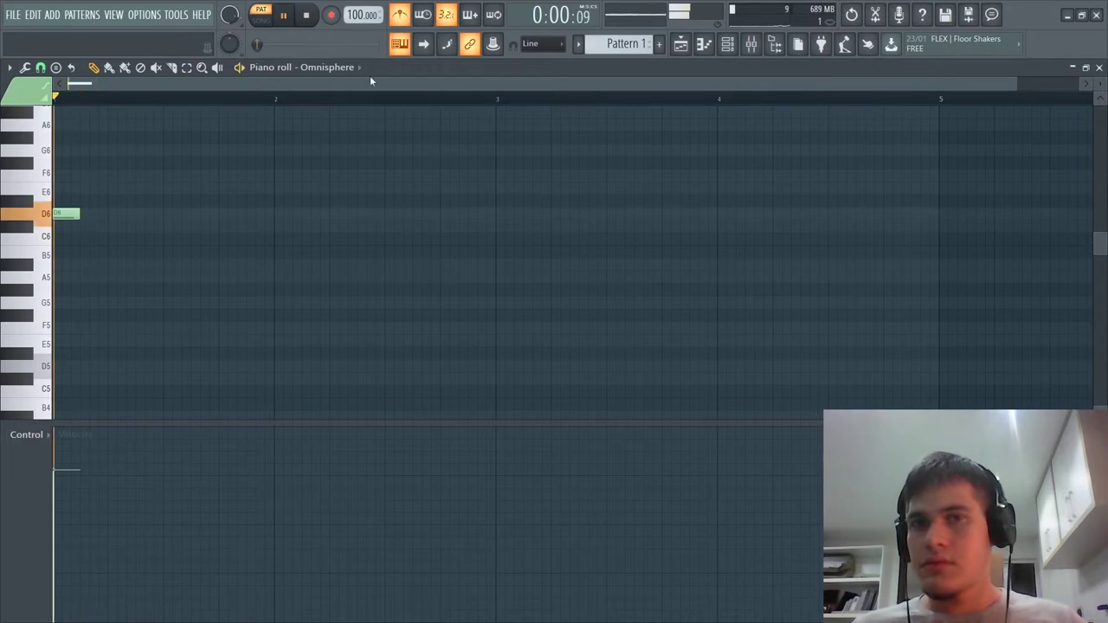
pyautogui.scroll(3, 112, 204)
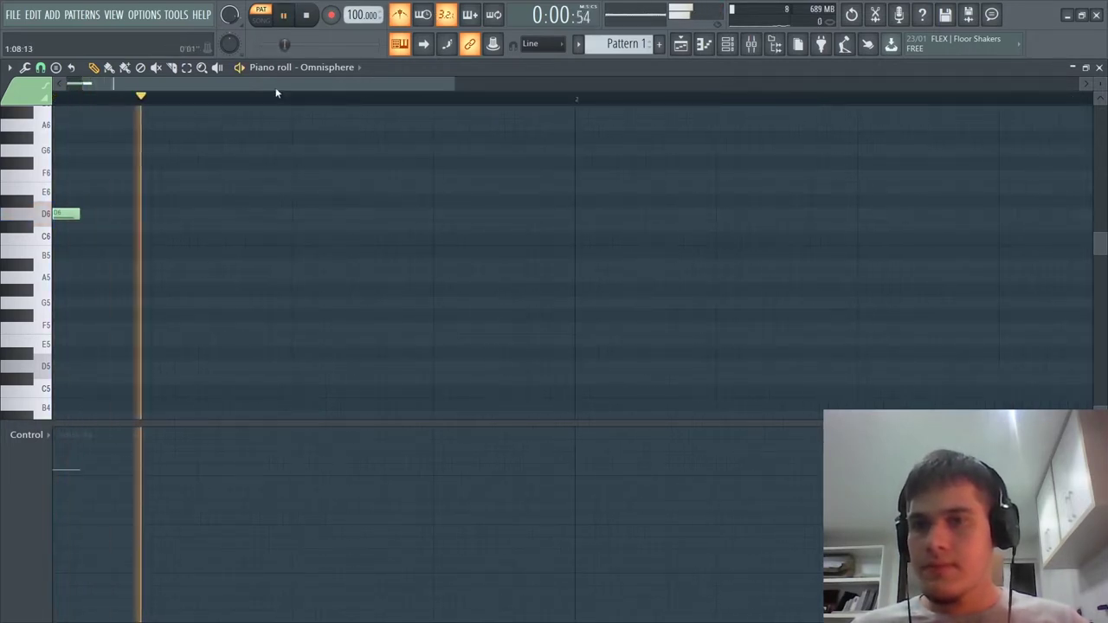
pyautogui.press('space')
# Remove the trial note after the opening D6 and set the piano roll snap to 1/4 beat
pyautogui.click(242, 216)
pyautogui.rightClick(257, 217)
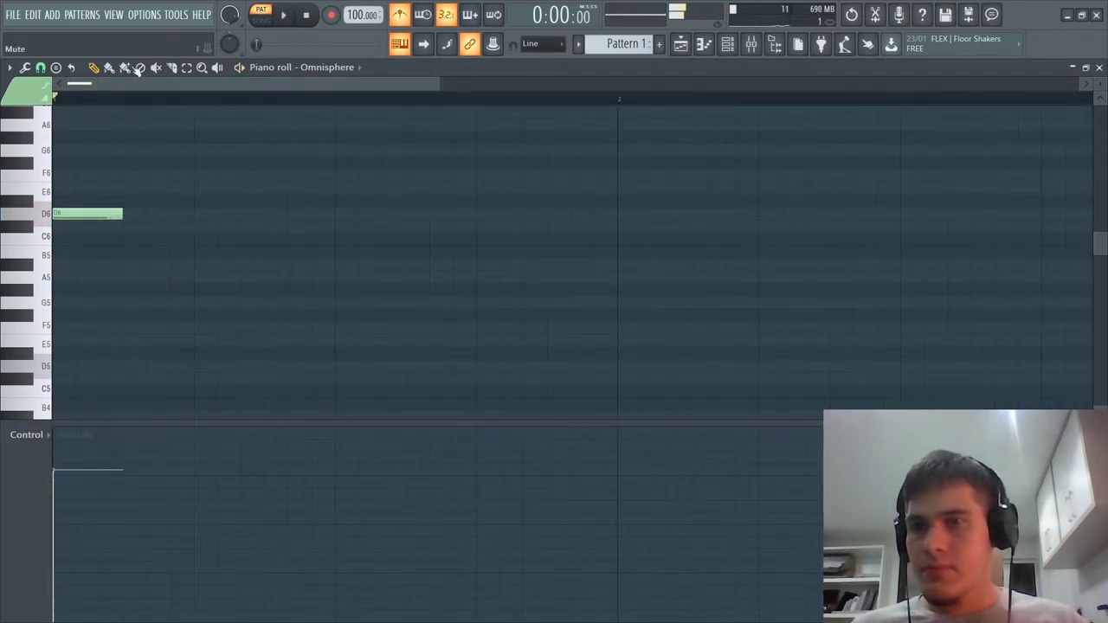
pyautogui.click(41, 68)
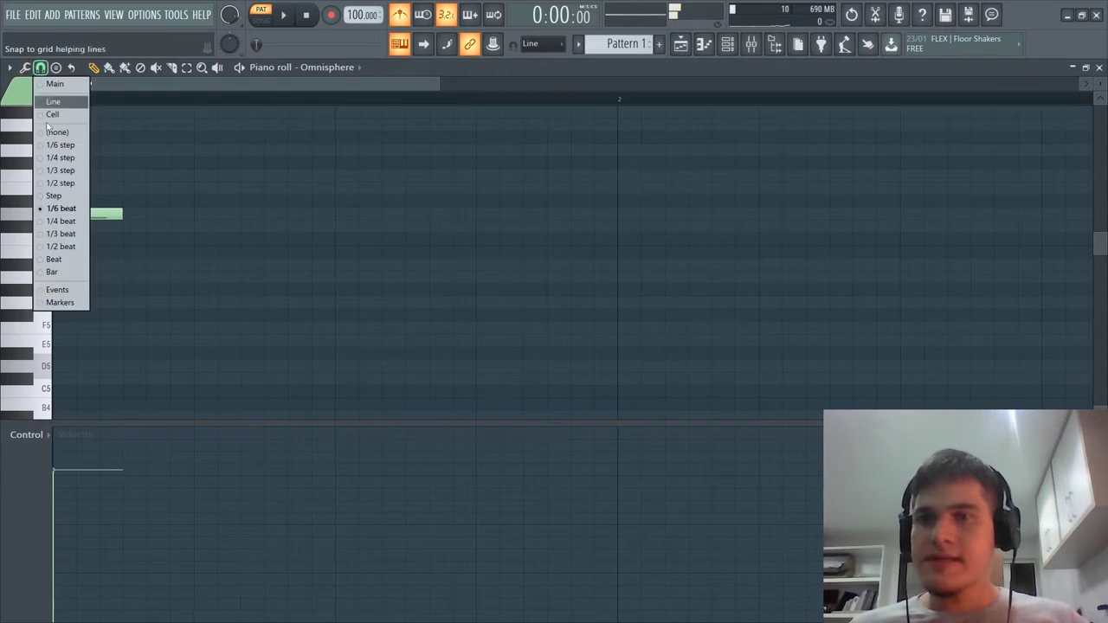
pyautogui.click(54, 222)
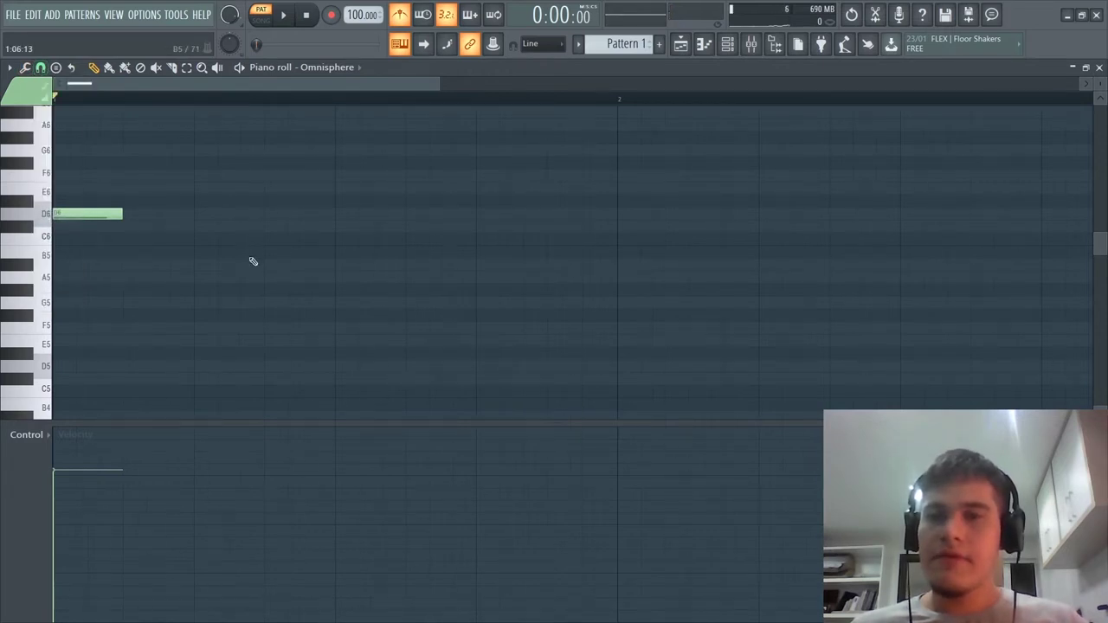
# Try out higher pitches up to G6, keep only a second two-step D6 note at step 4, and play the pattern
pyautogui.click(196, 186)
pyautogui.rightClick(213, 188)
pyautogui.click(201, 177)
pyautogui.rightClick(235, 177)
pyautogui.click(204, 151)
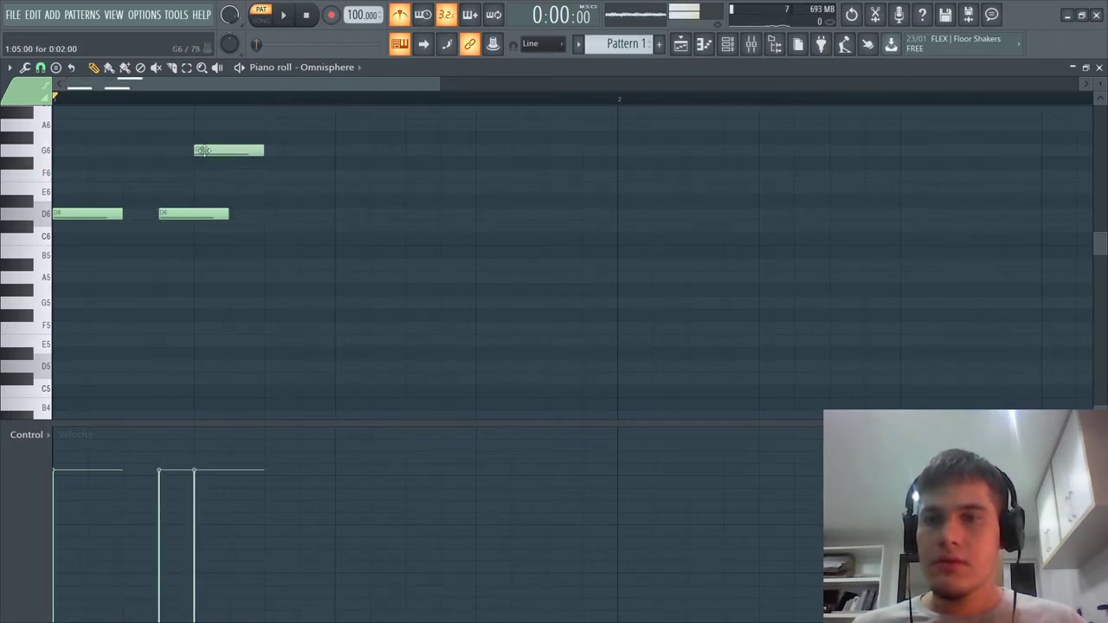
pyautogui.press('space')
pyautogui.press('space')
pyautogui.rightClick(257, 150)
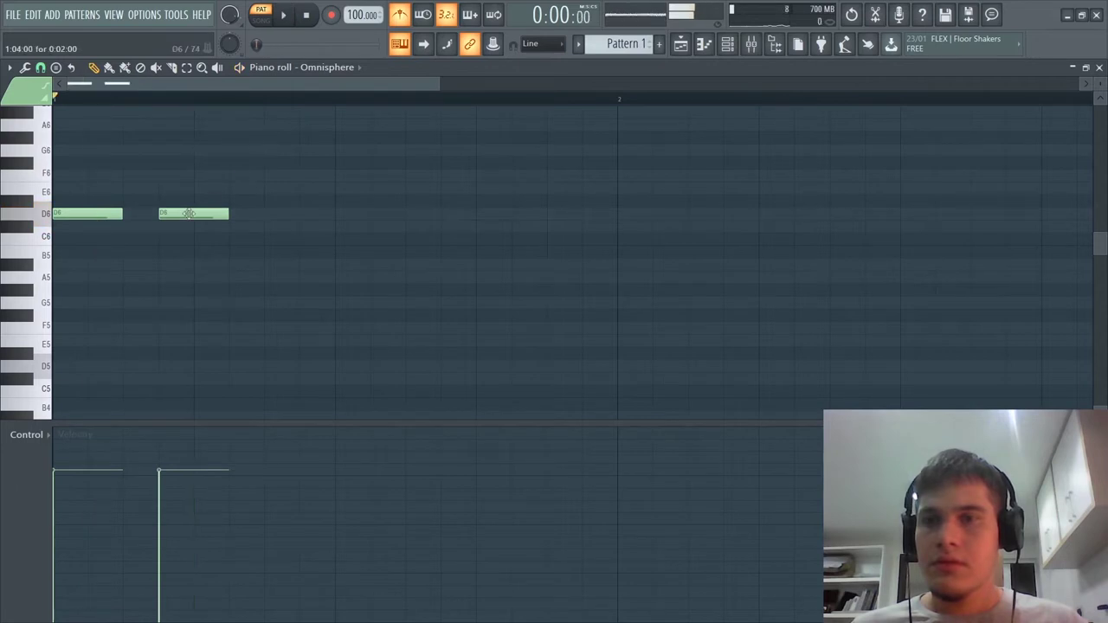
pyautogui.press('space')
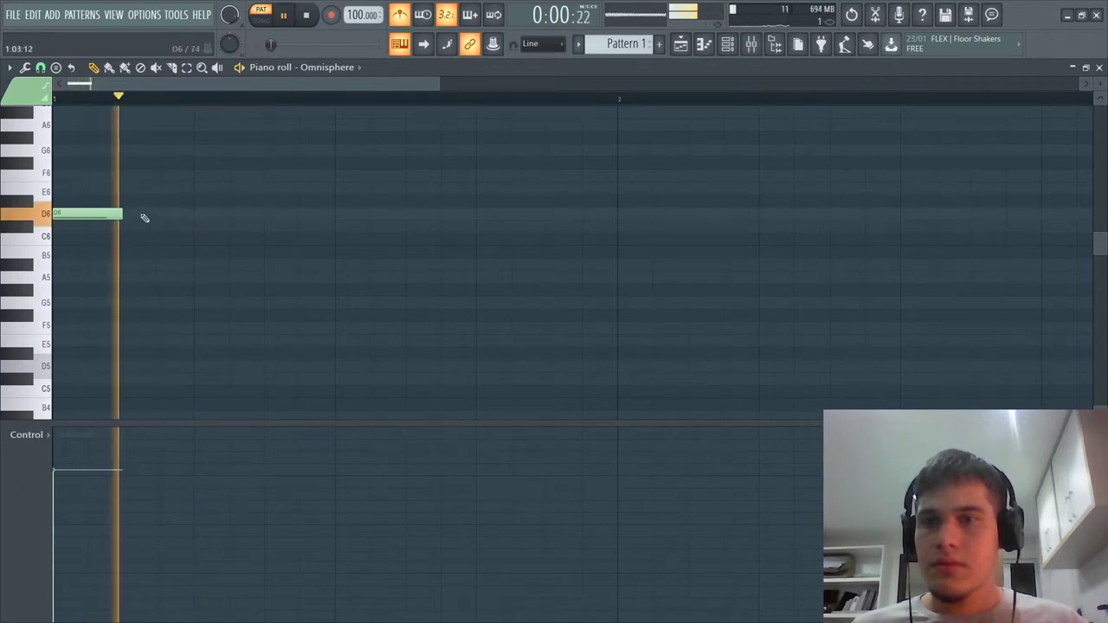
pyautogui.press('space')
pyautogui.press('space')
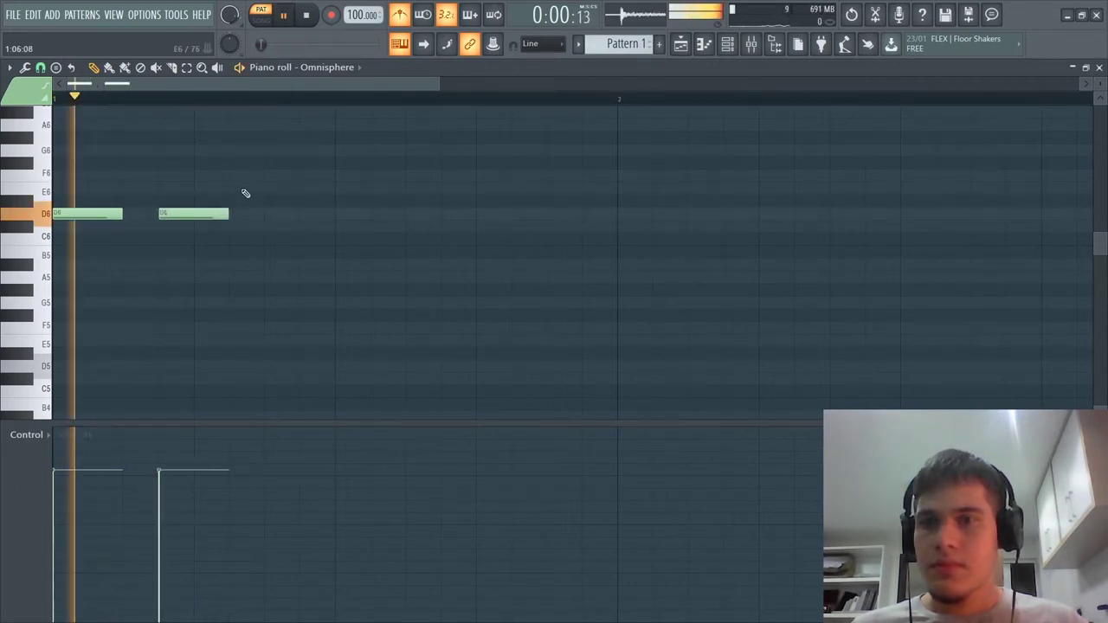
# Add a two-step F6 note at step 6, directly after the second D6, and transpose all notes down one octave
pyautogui.click(238, 176)
pyautogui.press('space')
pyautogui.rightClick(239, 175)
pyautogui.press('space')
pyautogui.click(277, 177)
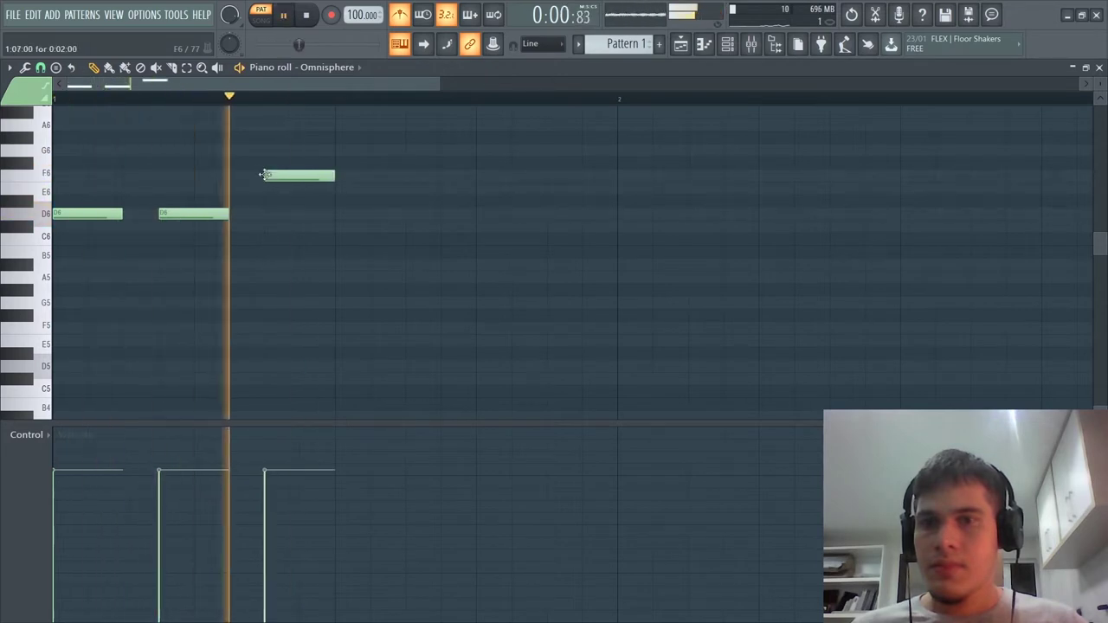
pyautogui.rightClick(299, 178)
pyautogui.click(243, 176)
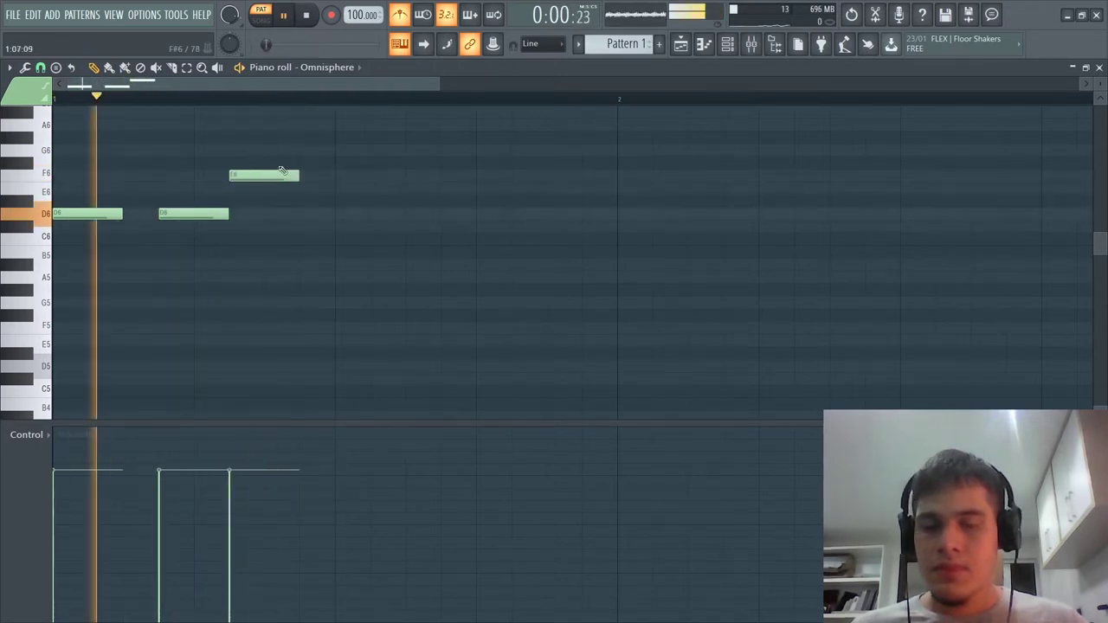
pyautogui.hotkey('ctrl', 'Down')
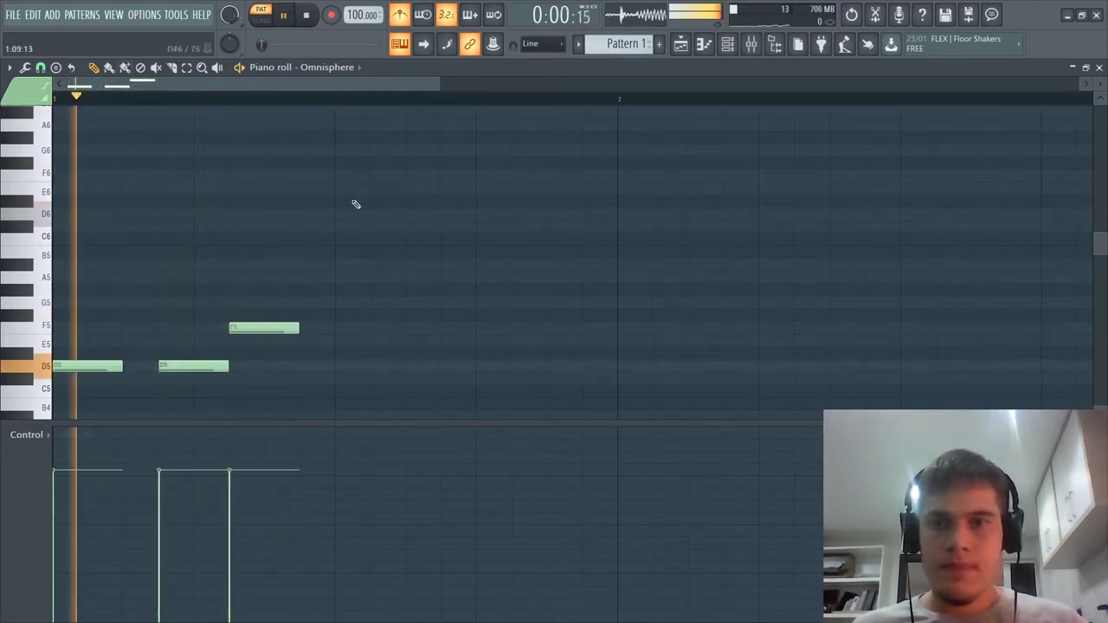
# Add a two-step D6 note at step 7 of bar 1 and listen to the melody
pyautogui.click(267, 229)
pyautogui.rightClick(268, 229)
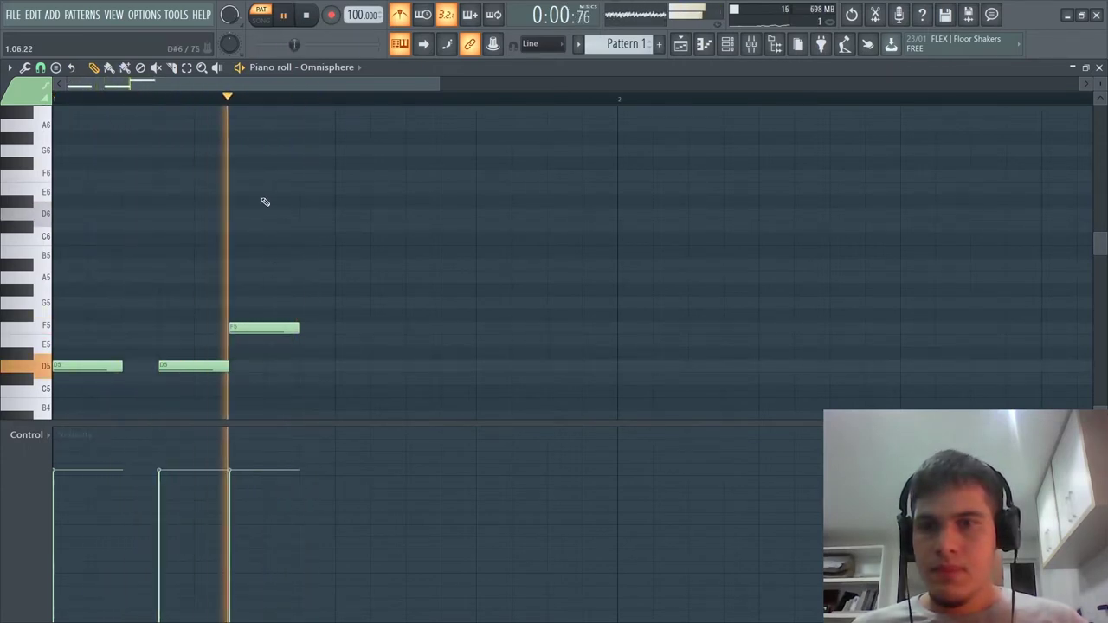
pyautogui.moveTo(267, 226); pyautogui.dragTo(271, 214)
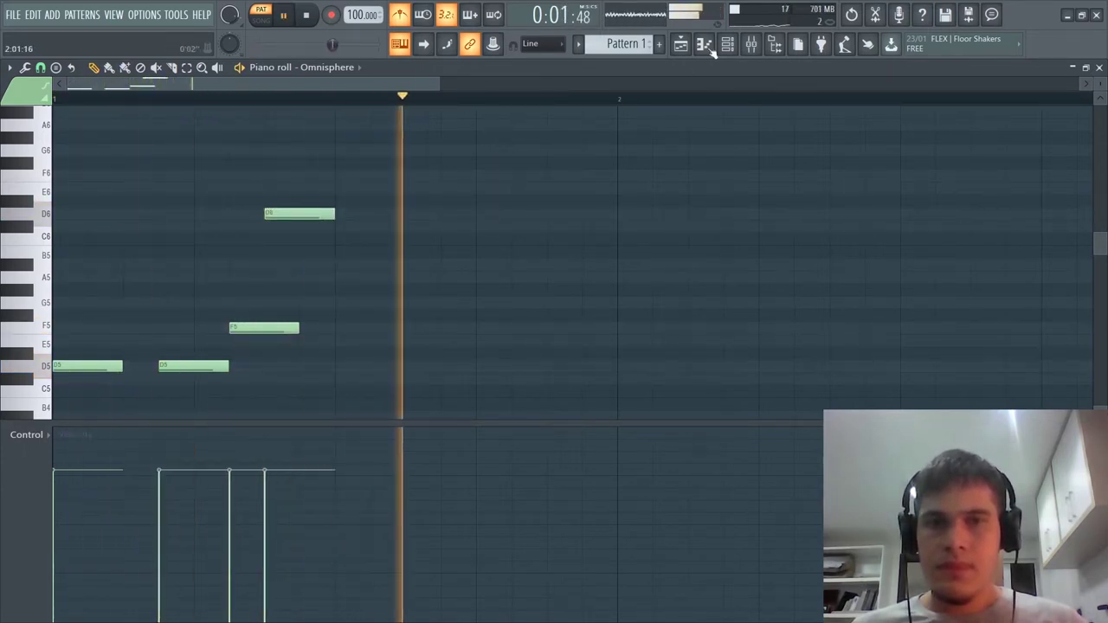
pyautogui.press('space')
# Try an A#5 note at step 9 of bar 1, then replace it with a two-step F6
pyautogui.click(345, 265)
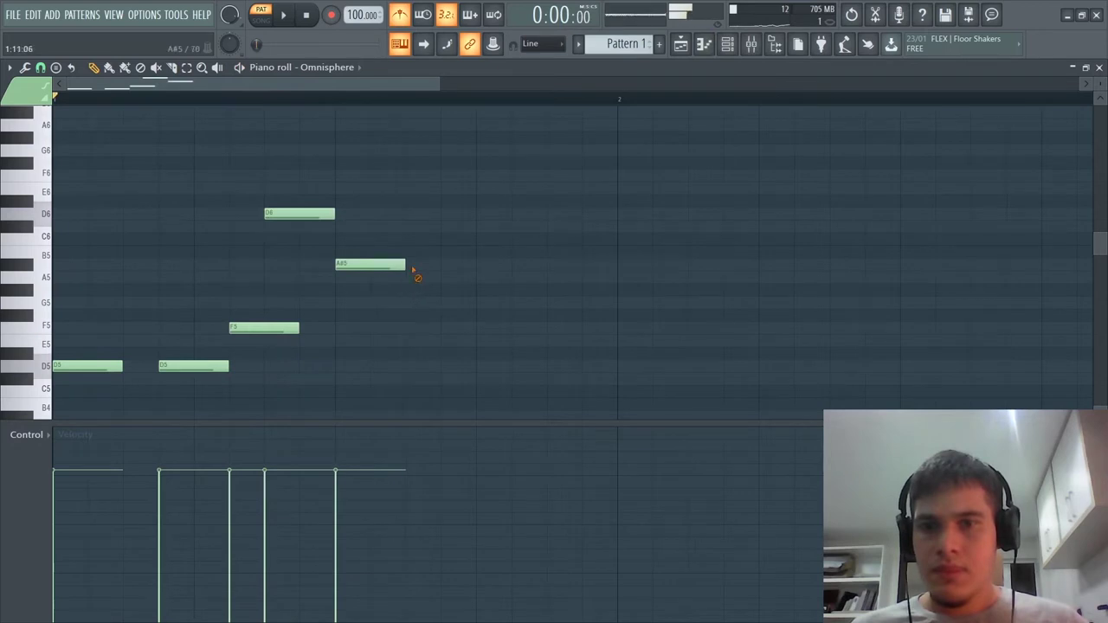
pyautogui.rightClick(393, 229)
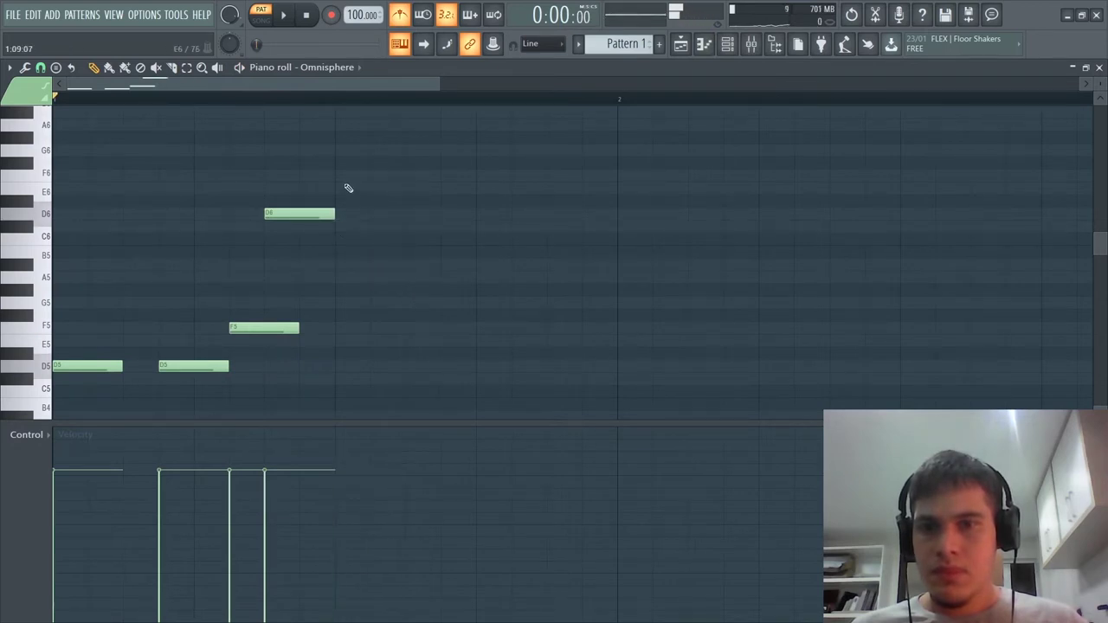
pyautogui.click(336, 175)
pyautogui.rightClick(413, 229)
# Try an A5 note at step 11 of bar 1, then replace it with a two-step E5
pyautogui.click(407, 275)
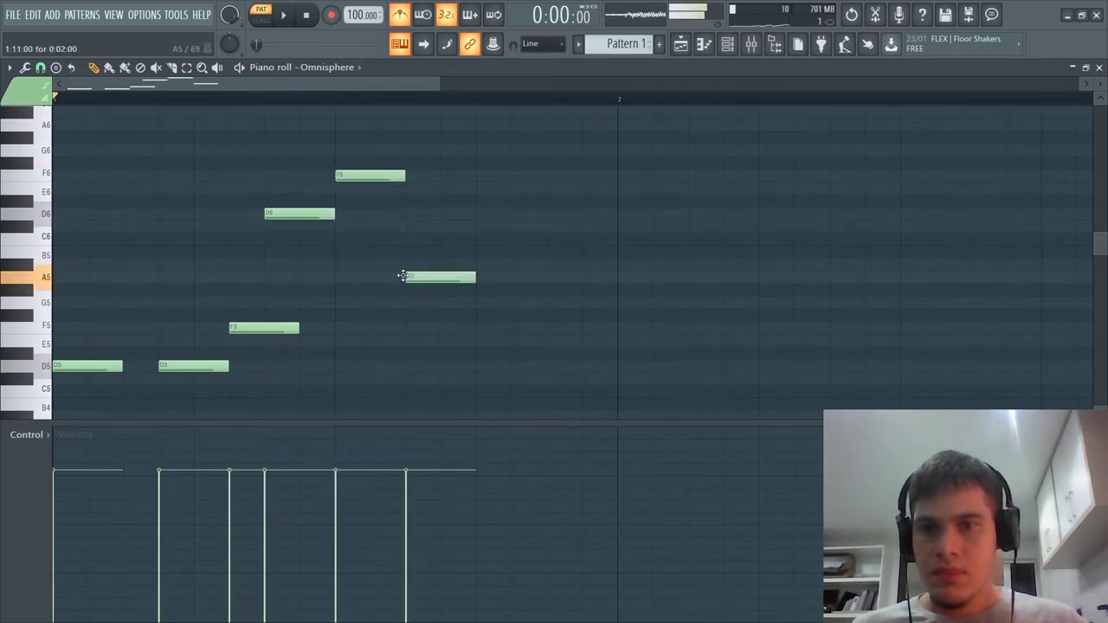
pyautogui.moveTo(481, 327); pyautogui.dragTo(518, 327)
pyautogui.rightClick(521, 328)
pyautogui.rightClick(431, 276)
pyautogui.click(408, 341)
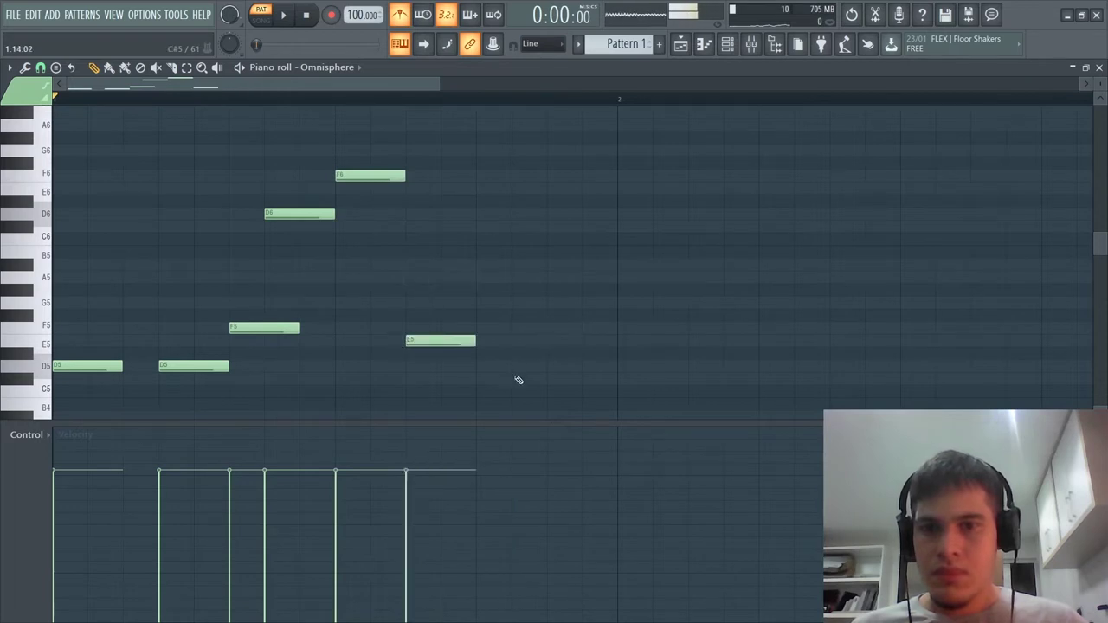
# Audition lower pitches after the E5 note and place a two-step F5 note at step 13 of bar 1
pyautogui.click(510, 377)
pyautogui.rightClick(498, 376)
pyautogui.click(499, 354)
pyautogui.rightClick(499, 356)
pyautogui.click(481, 327)
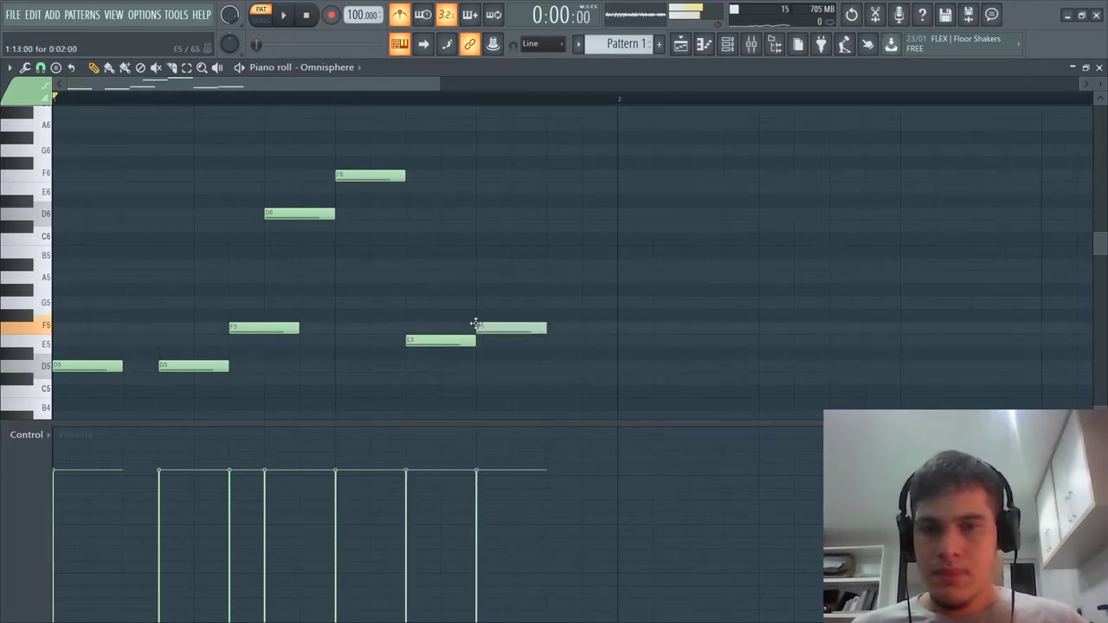
# Play back the one-bar Omnisphere melody and stop playback
pyautogui.press('space')
pyautogui.click(727, 44)
pyautogui.click(727, 45)
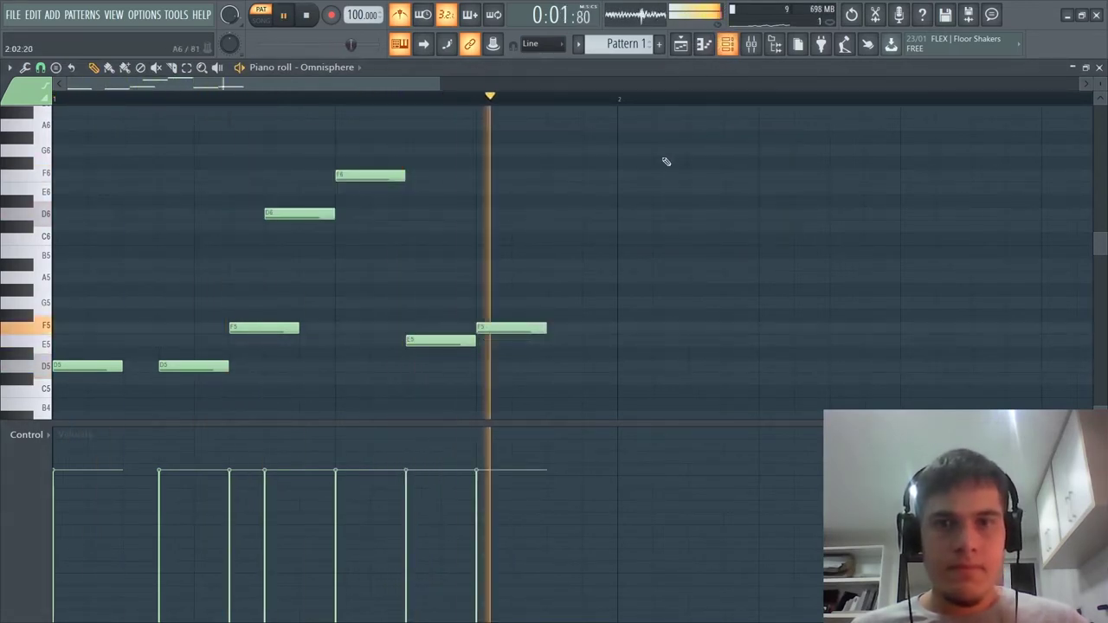
pyautogui.press('space')
pyautogui.click(714, 50)
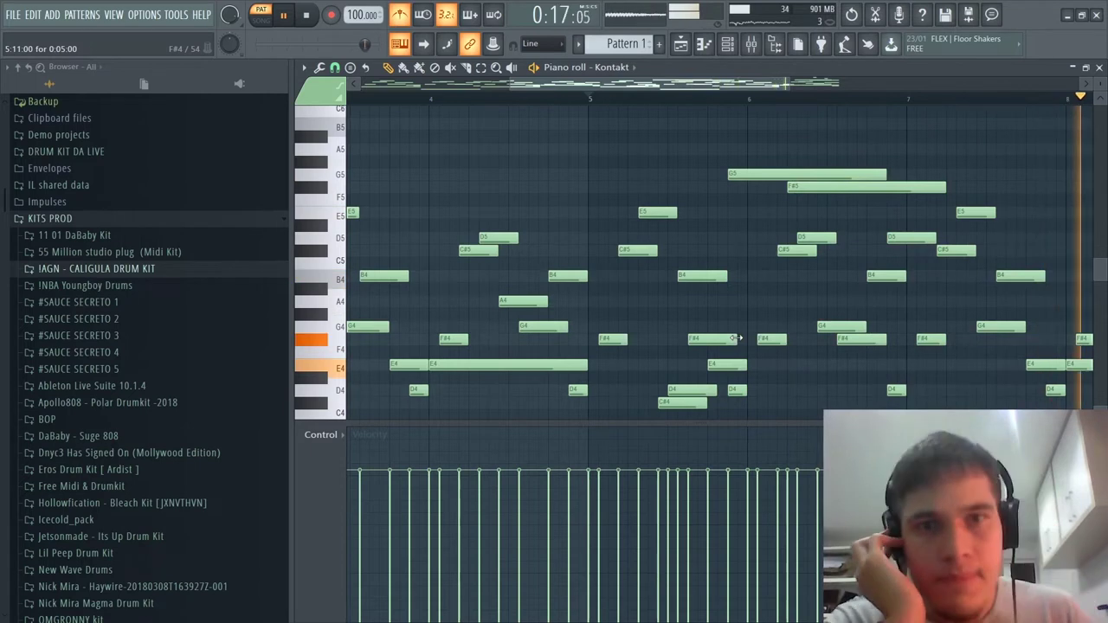
# Show the channel rack, stop playback, and open the Normalized folder of O MELHOR KIT ATÉ AGORA inside #SAUCE SECRETO 1
pyautogui.click(729, 44)
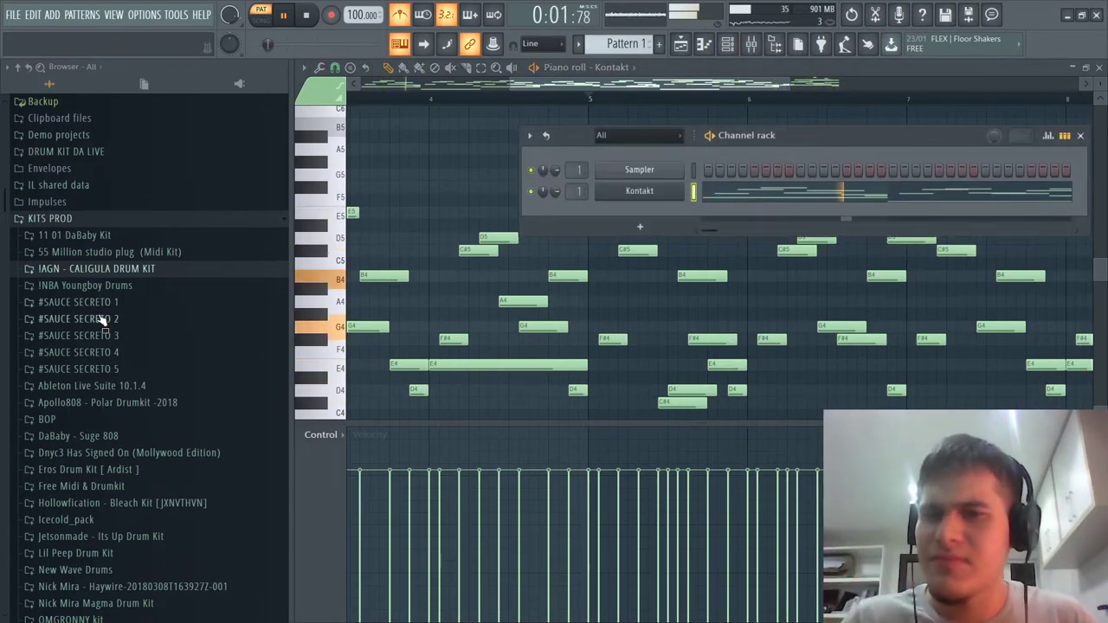
pyautogui.press('space')
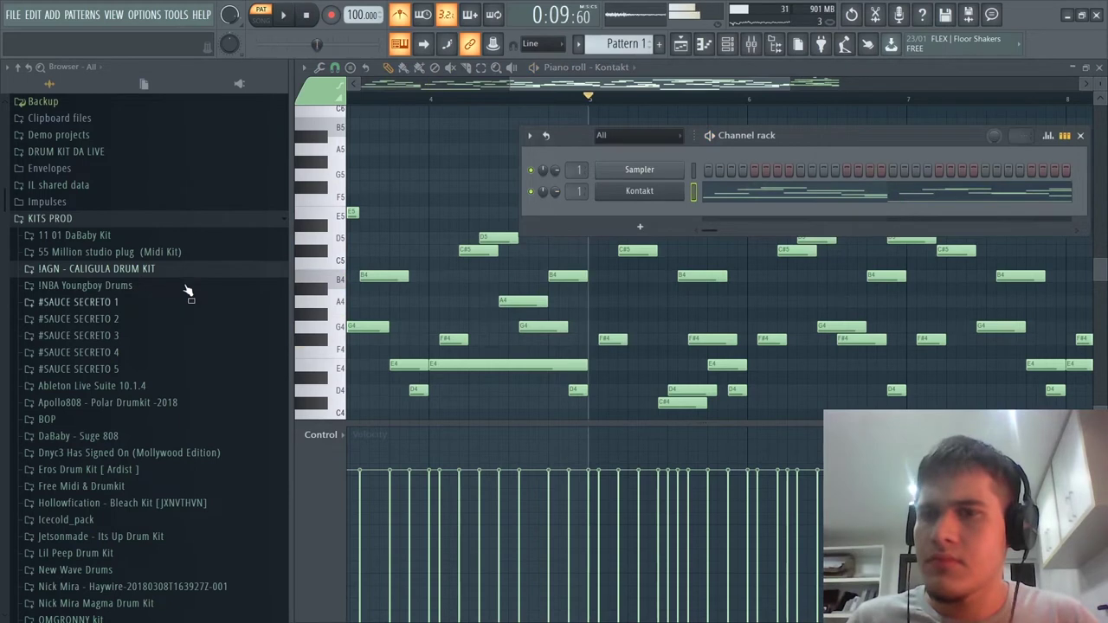
pyautogui.click(76, 305)
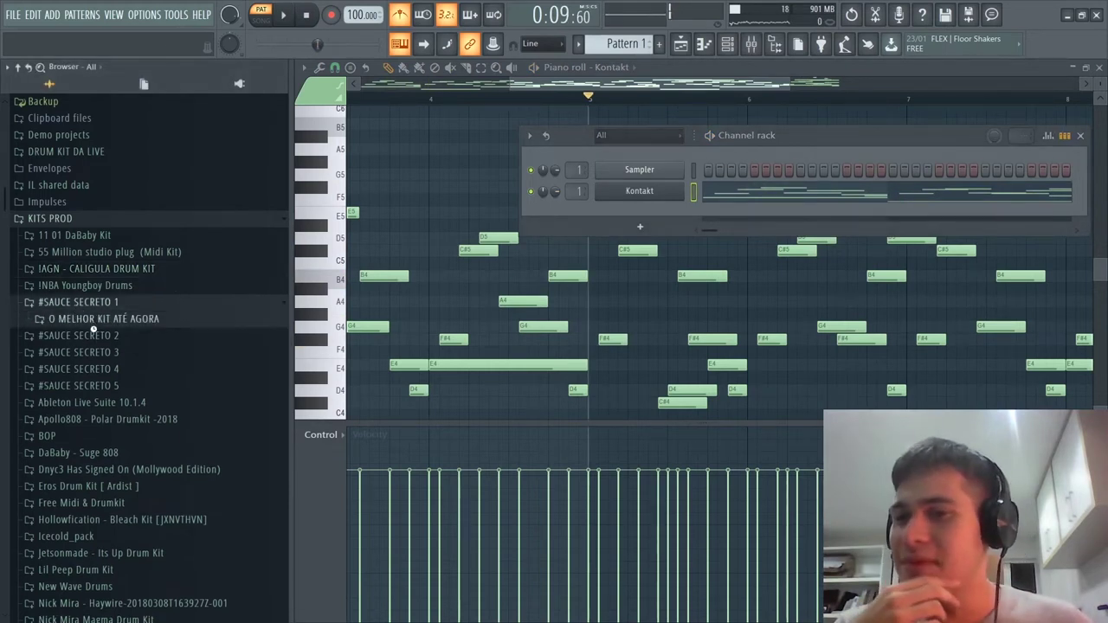
pyautogui.click(93, 322)
pyautogui.click(83, 352)
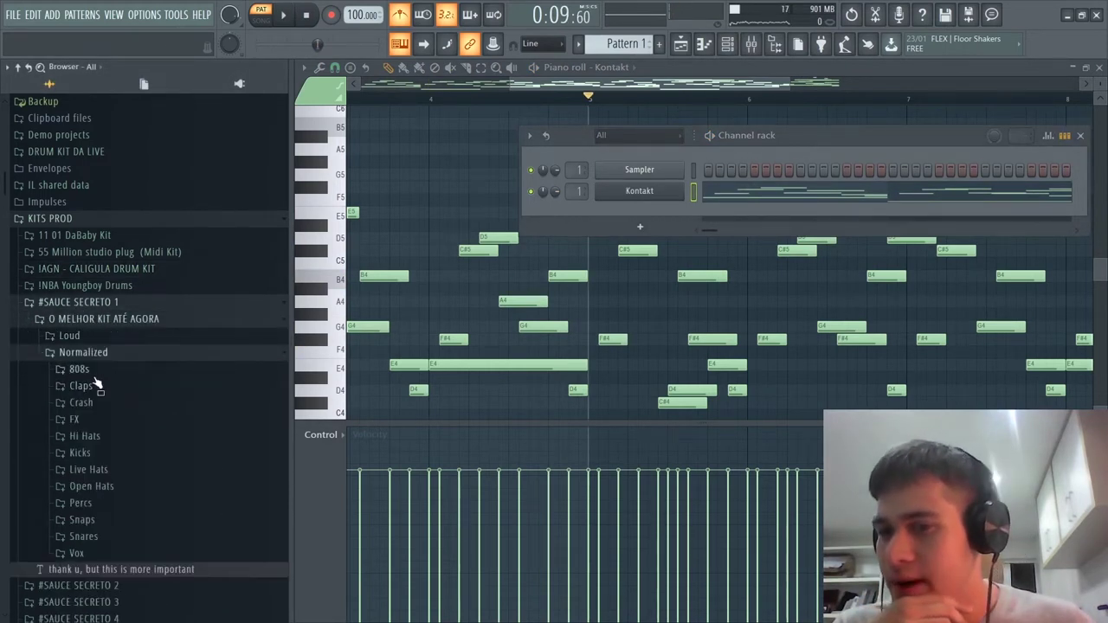
# Open the kit's 808s folder and show the channel rack alongside the 808 - Shifty bass pattern
pyautogui.click(80, 370)
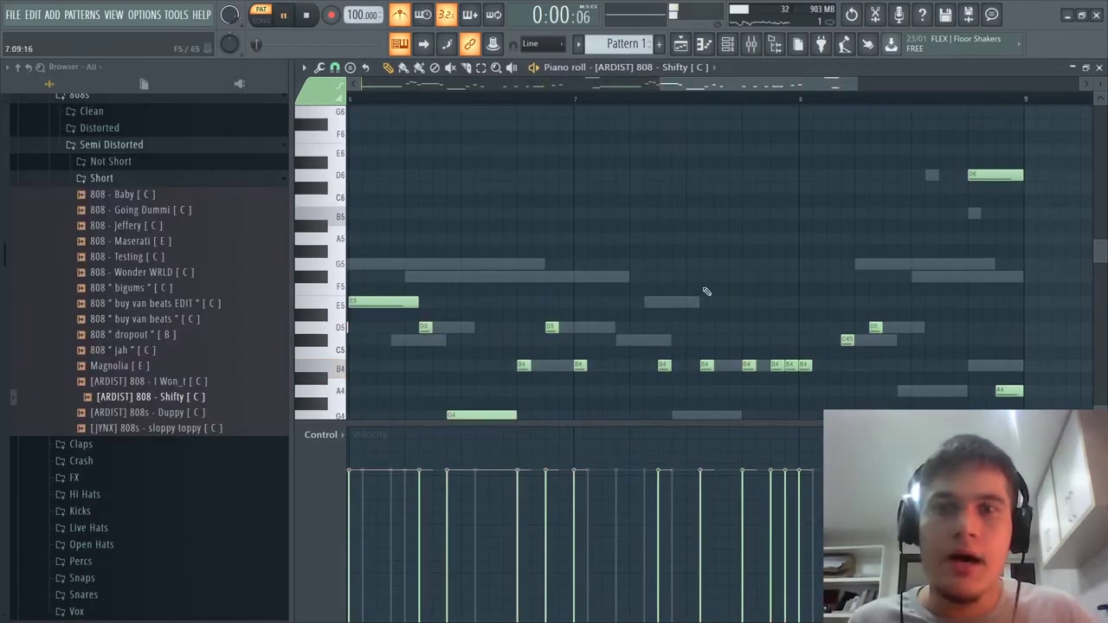
pyautogui.scroll(-5, 706, 290)
pyautogui.click(727, 44)
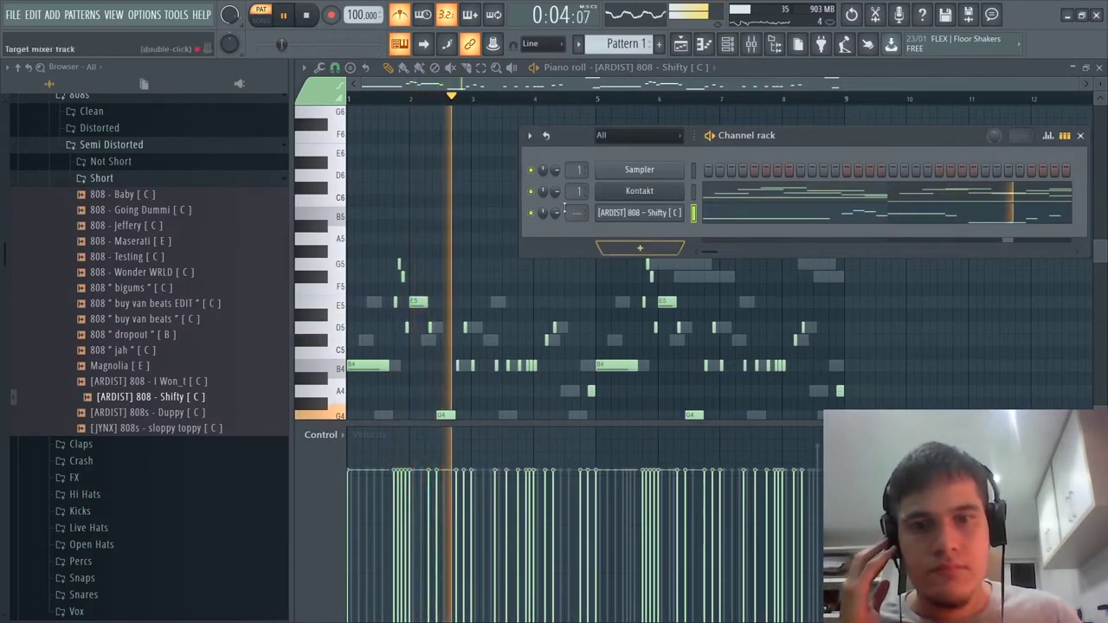
# Add the Clap [ Day n_ ] sample from the Different folder of Claps as a new channel and stop playback
pyautogui.click(103, 178)
pyautogui.click(105, 194)
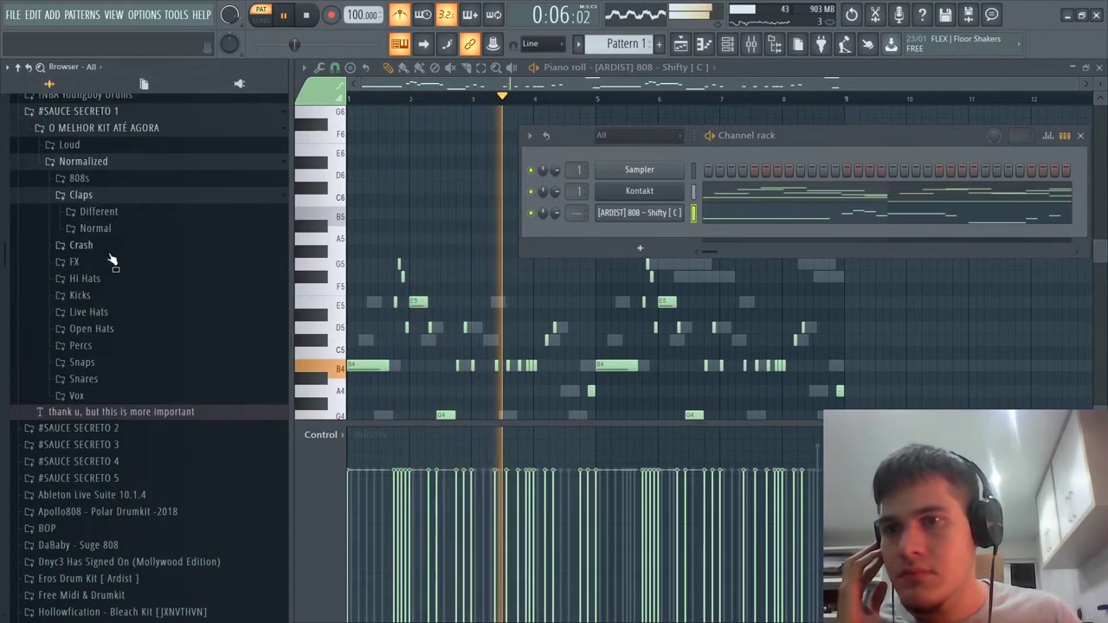
pyautogui.click(111, 260)
pyautogui.click(87, 227)
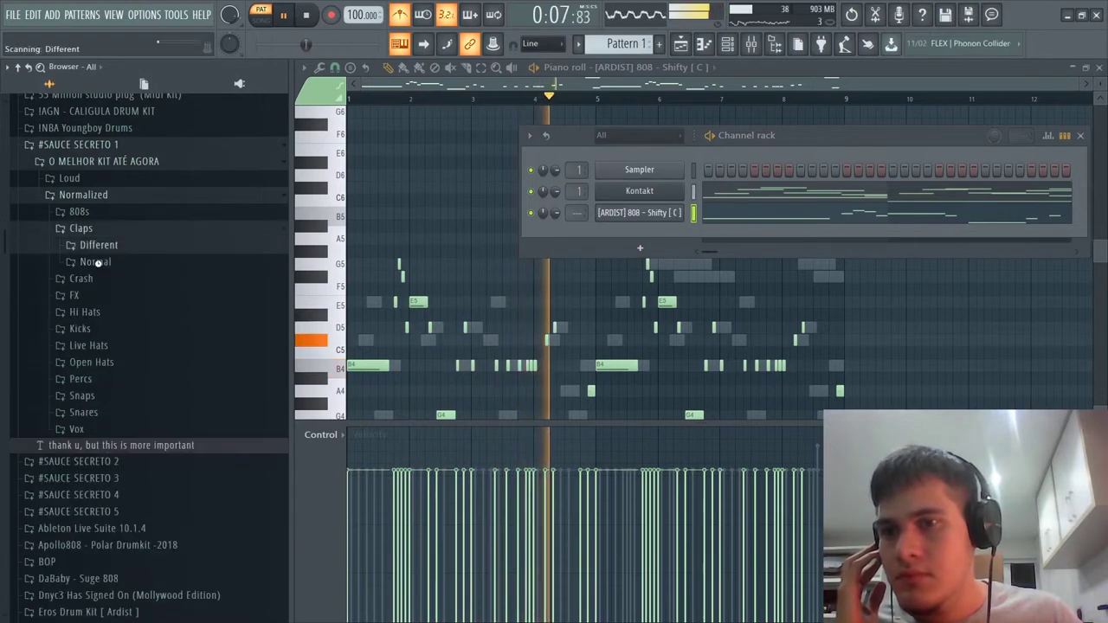
pyautogui.click(97, 246)
pyautogui.click(132, 309)
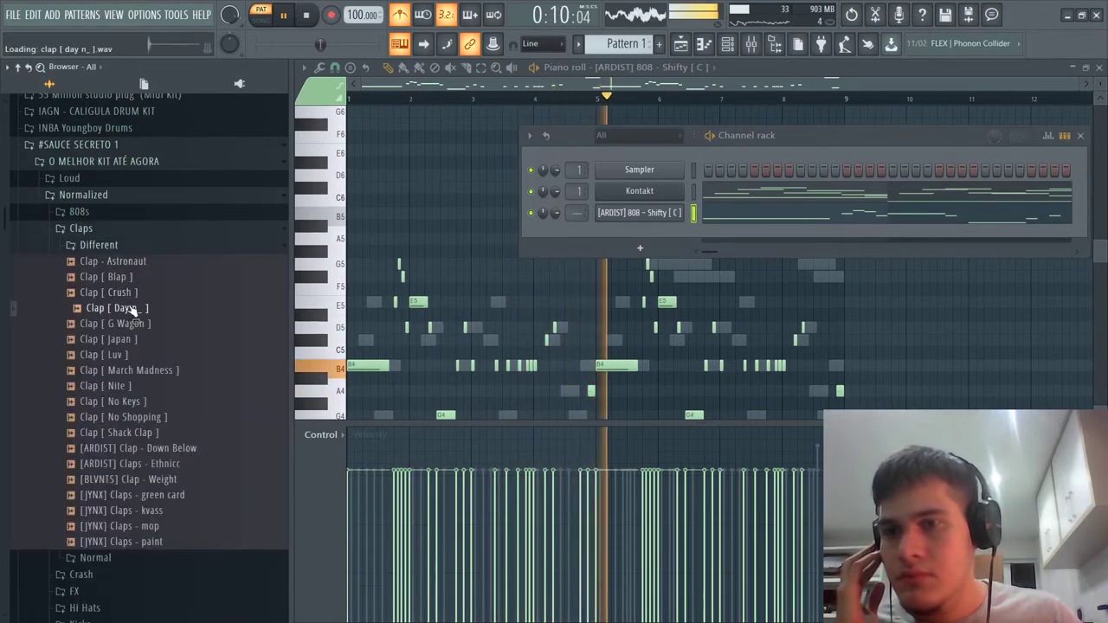
pyautogui.moveTo(132, 309); pyautogui.dragTo(775, 234)
pyautogui.press('space')
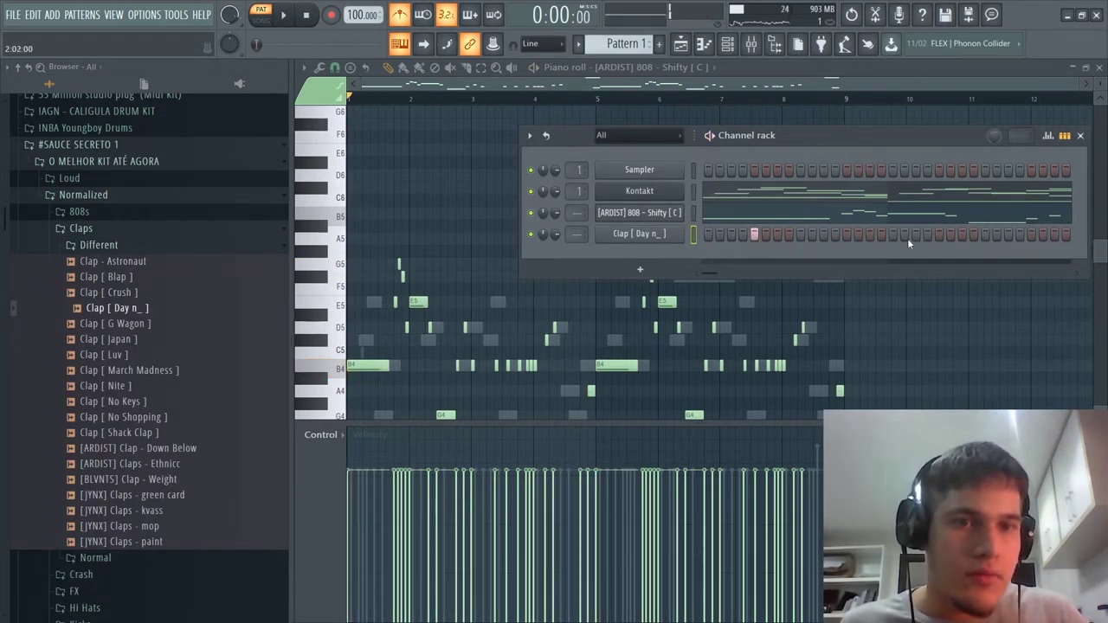
# Audition samples in the Normal folder of Claps and add Clap [ Thug ] as a new channel
pyautogui.click(101, 340)
pyautogui.click(107, 248)
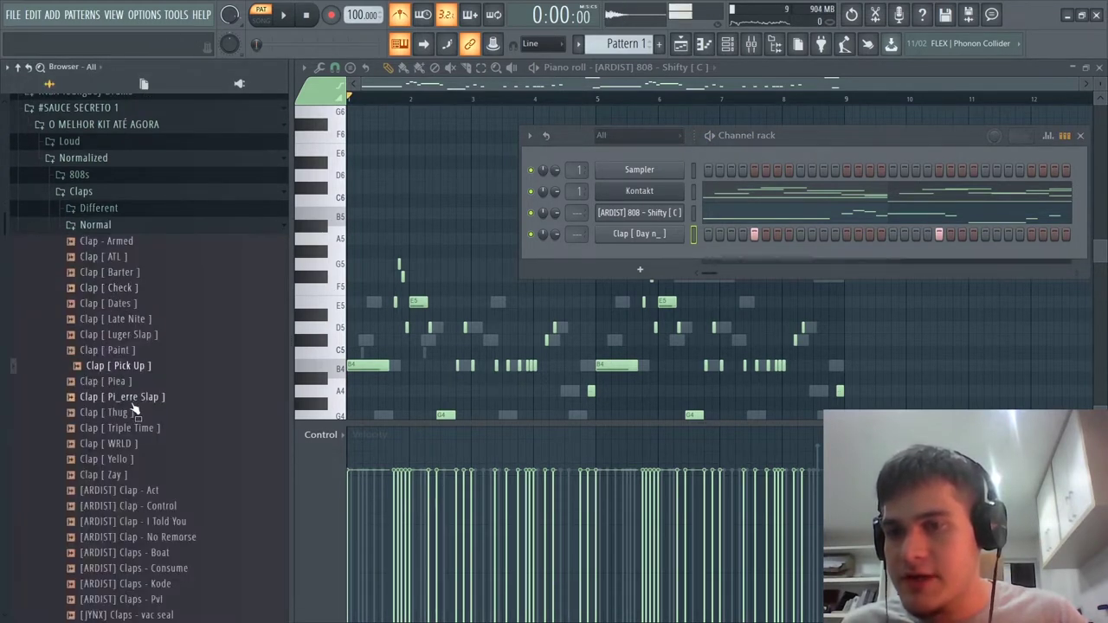
pyautogui.click(136, 396)
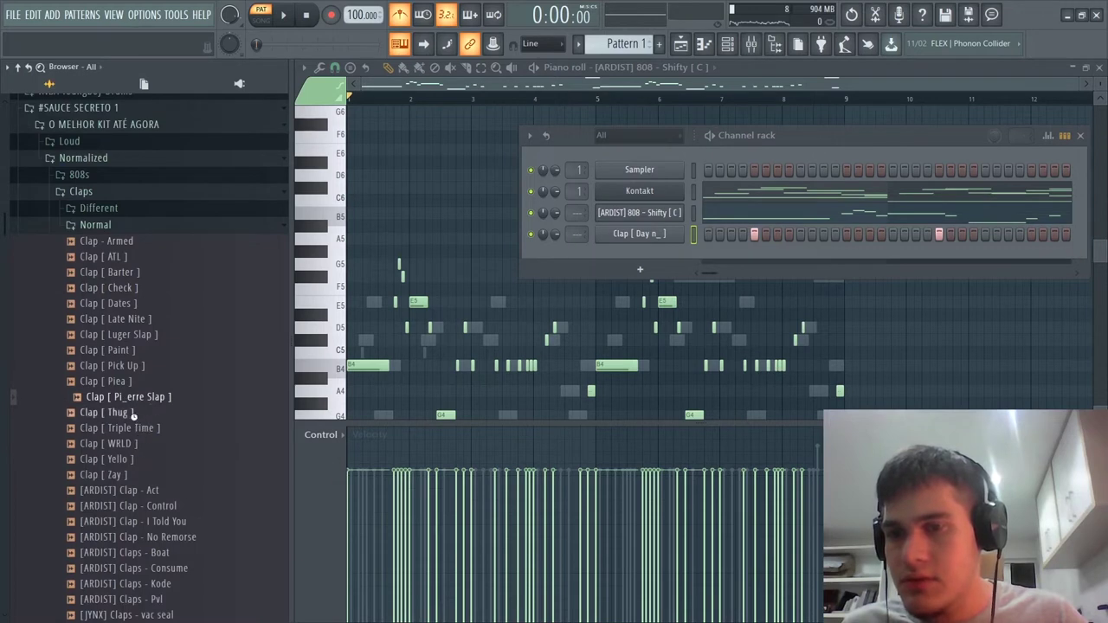
pyautogui.click(132, 413)
pyautogui.moveTo(669, 251); pyautogui.dragTo(672, 253)
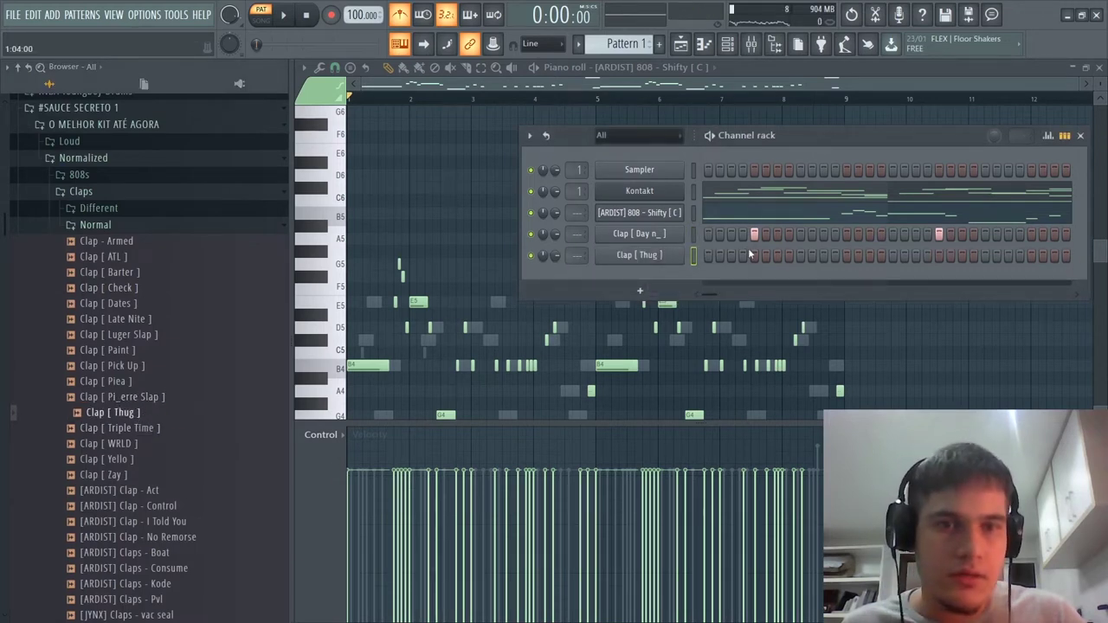
# Play back the beat with the claps, stop it, and open the Completely Normal folder inside Kicks
pyautogui.press('space')
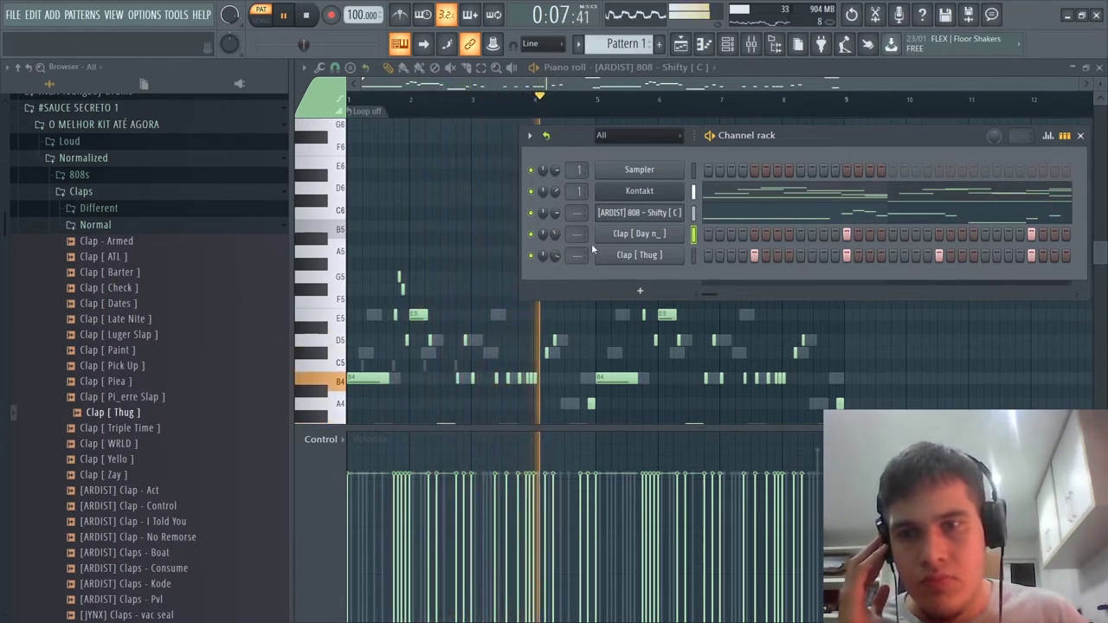
pyautogui.click(108, 227)
pyautogui.click(102, 297)
pyautogui.press('space')
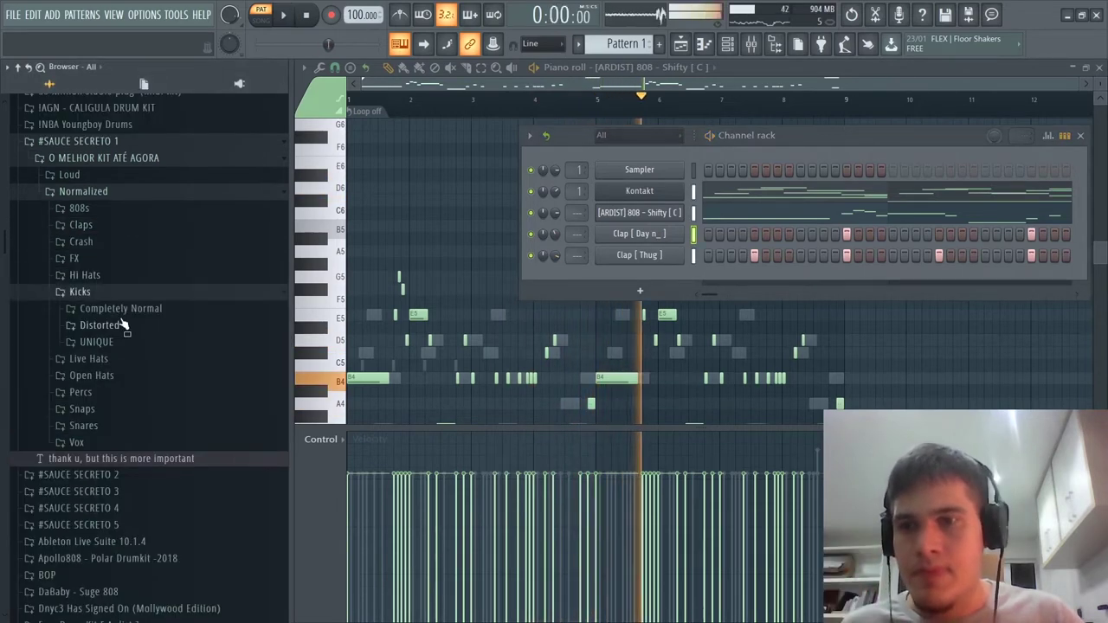
pyautogui.click(108, 330)
pyautogui.click(111, 312)
# Audition the Completely Normal kick samples one after another, starting from Kick [ Grizzley ]
pyautogui.click(120, 273)
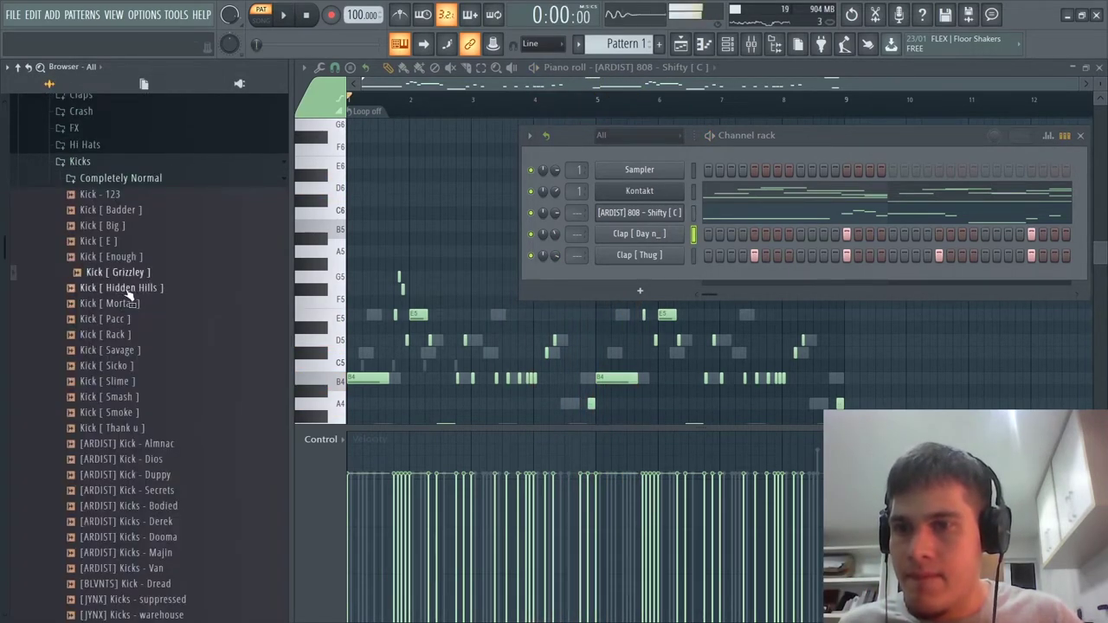
pyautogui.click(123, 289)
pyautogui.click(123, 305)
pyautogui.click(125, 336)
pyautogui.click(127, 351)
pyautogui.click(129, 383)
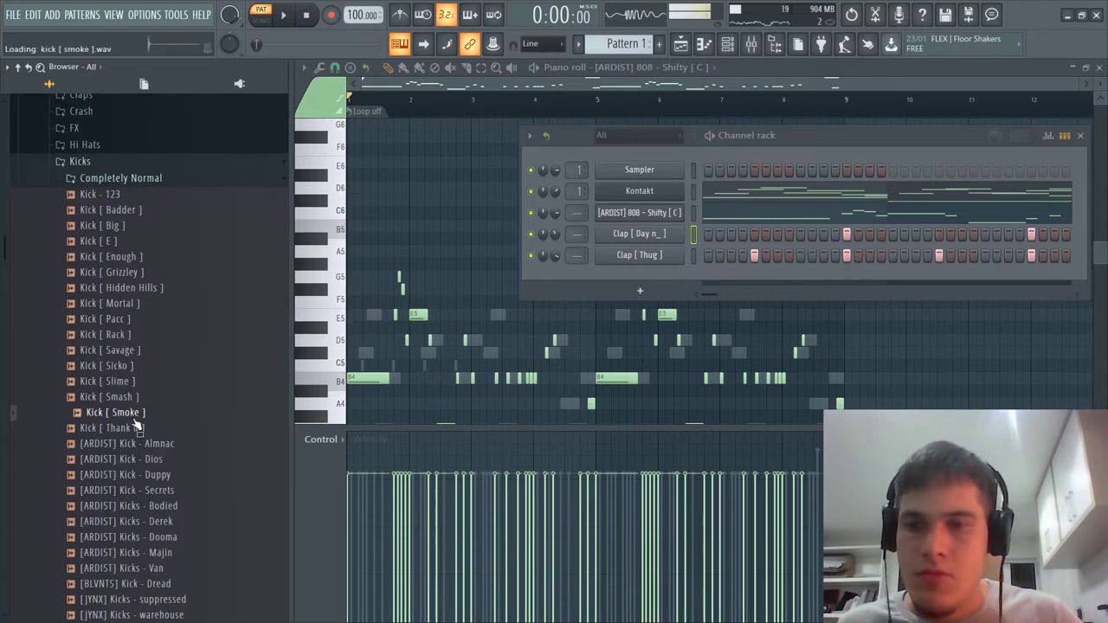
# Compare the Smoke, Thank u and Slime kicks and add Kick [ Slime ] as a new channel
pyautogui.click(127, 412)
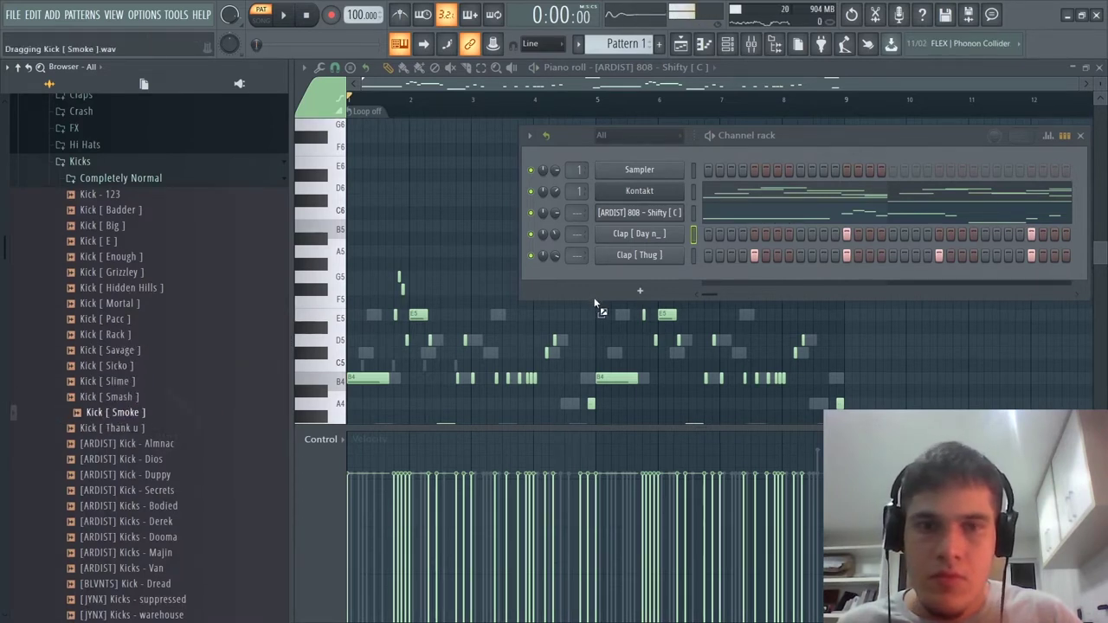
pyautogui.moveTo(594, 302); pyautogui.dragTo(128, 424)
pyautogui.click(131, 428)
pyautogui.click(136, 382)
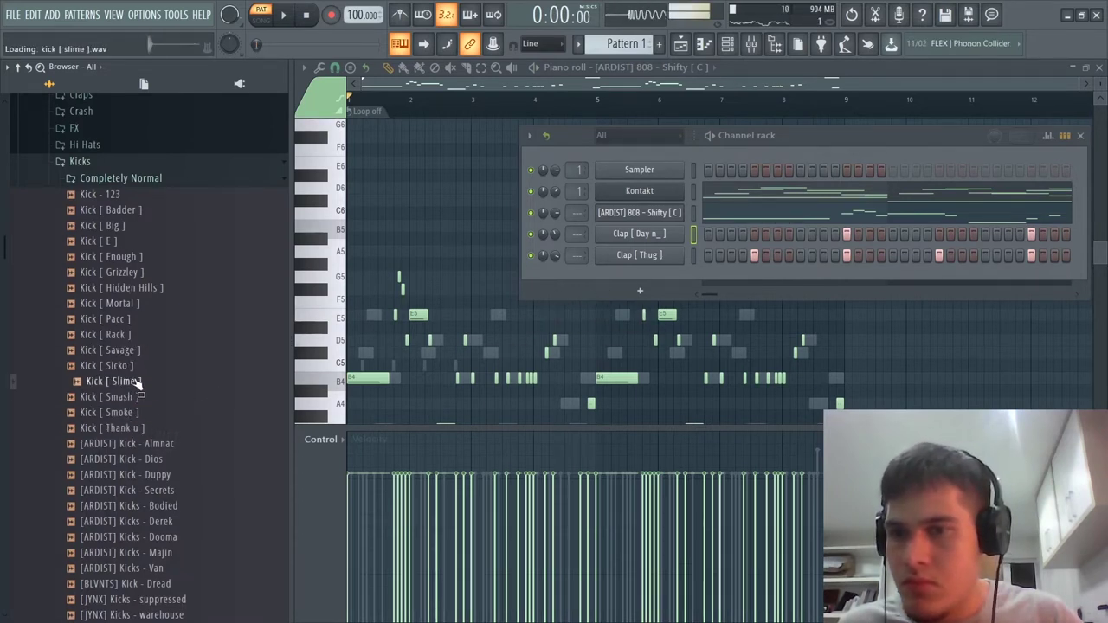
pyautogui.moveTo(681, 274); pyautogui.dragTo(683, 275)
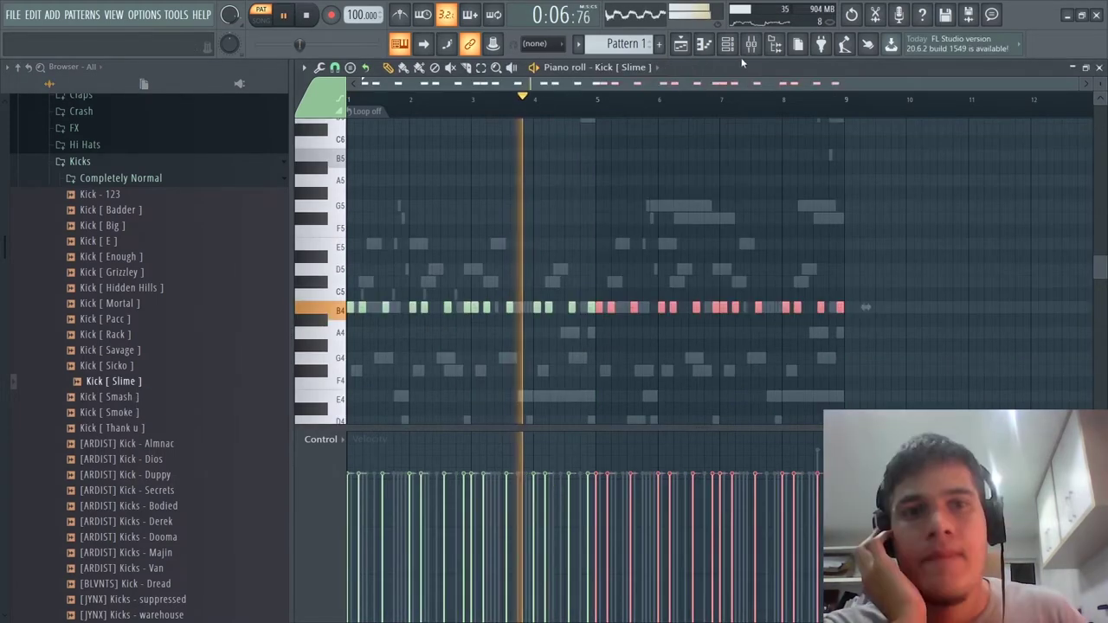
# Open the Kontakt channel's instrument window from the channel rack, reposition it, and show the mixer
pyautogui.press('F6')
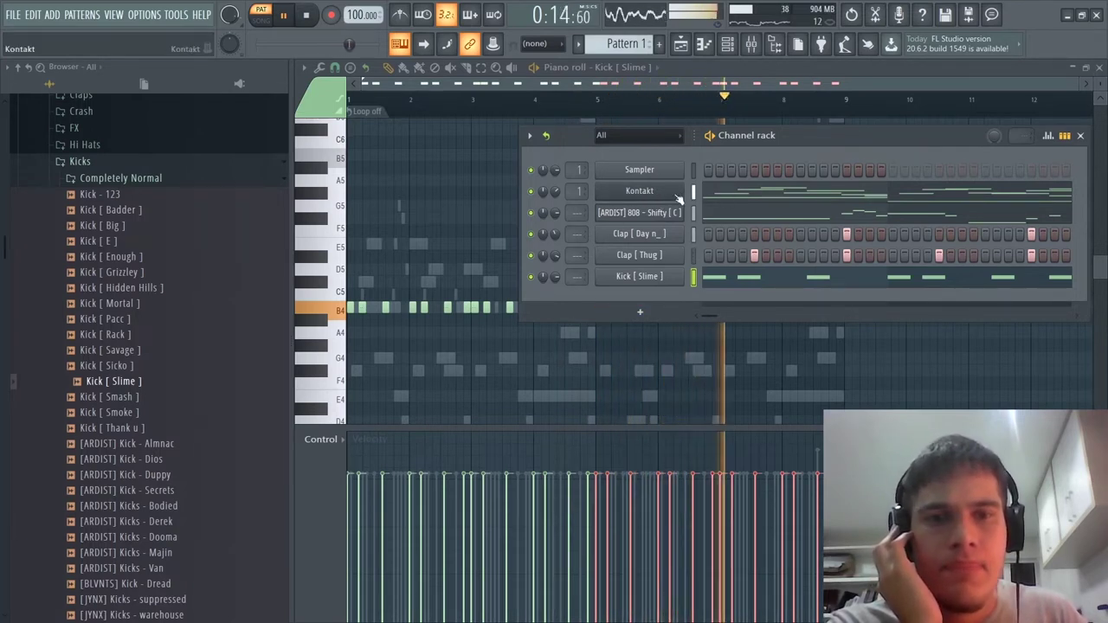
pyautogui.click(639, 191)
pyautogui.moveTo(848, 103); pyautogui.dragTo(639, 105)
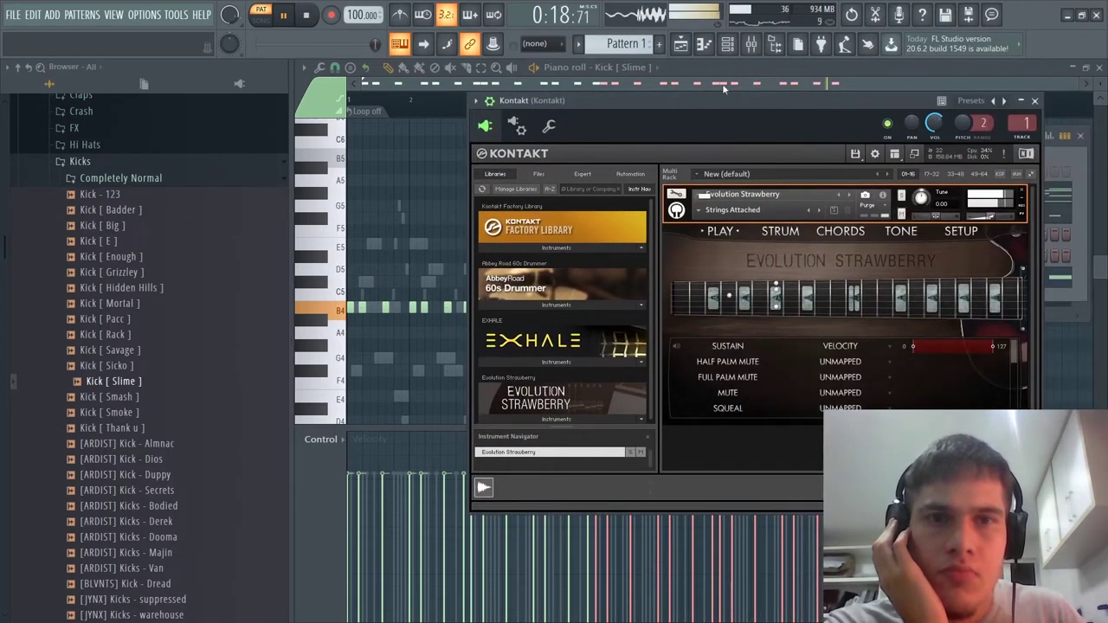
pyautogui.click(750, 45)
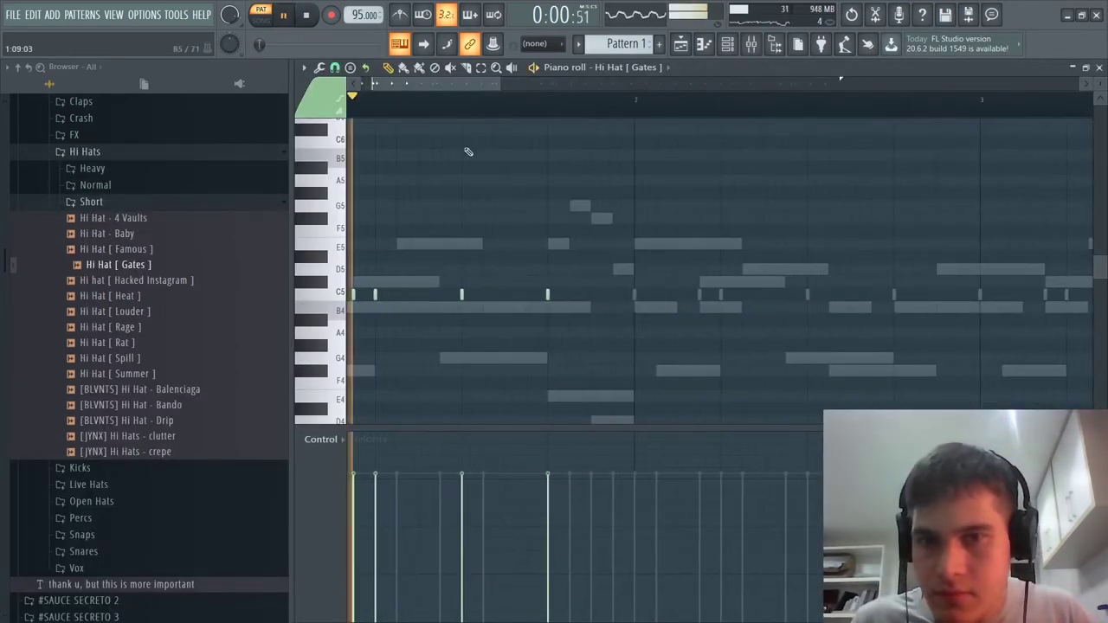
# Play back the Gates hi-hat pattern and make the C5 note at step 9 of bar 1 two steps long
pyautogui.press('space')
pyautogui.press('space')
pyautogui.press('space')
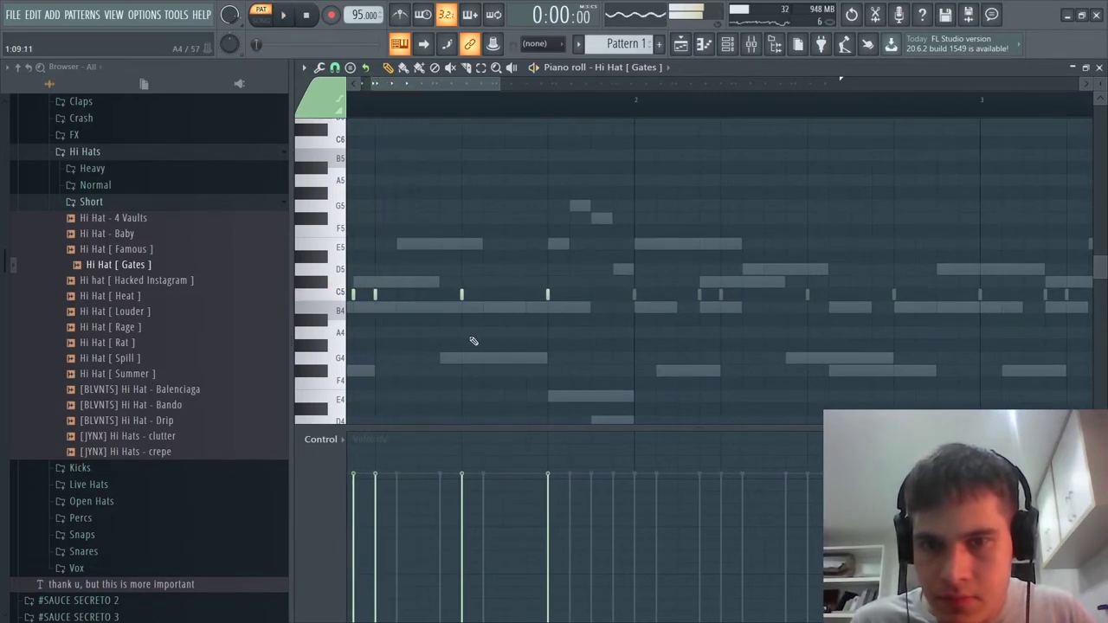
pyautogui.press('space')
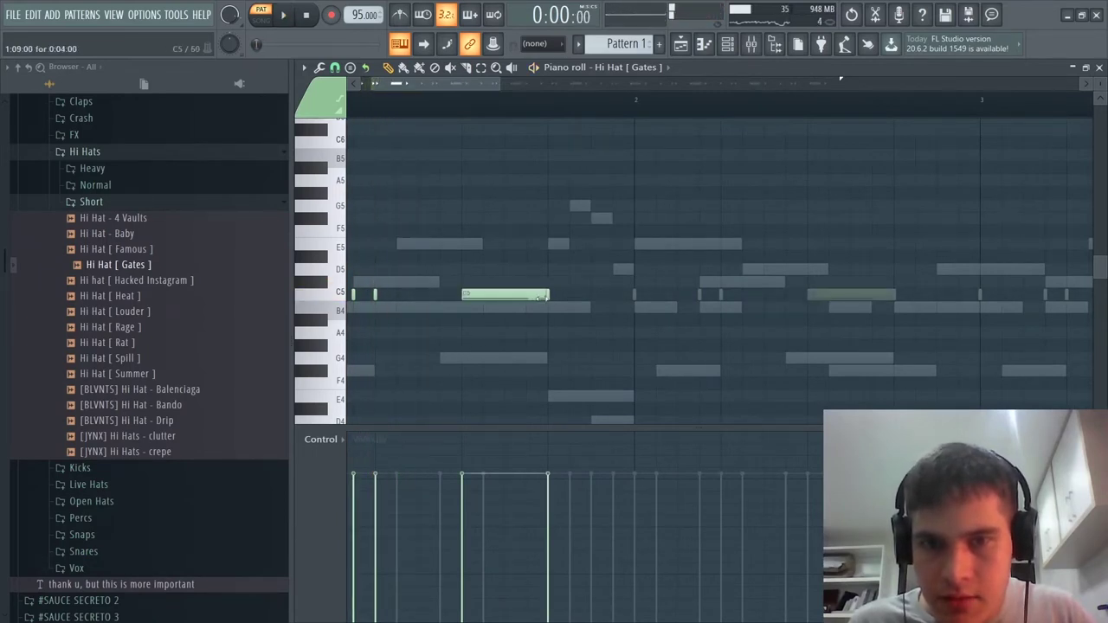
pyautogui.moveTo(541, 298); pyautogui.dragTo(439, 239)
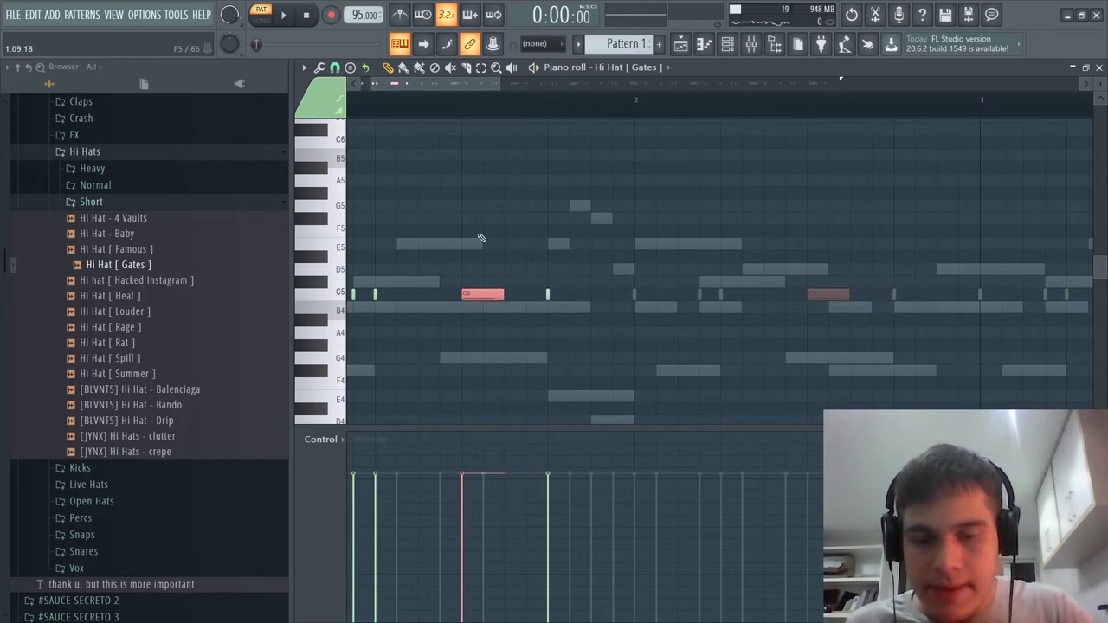
# Chop the selected two-step hi-hat note into a fast roll, adjusting the Chopper's time multiplier during playback, and accept it
pyautogui.hotkey('alt', 'u')
pyautogui.press('space')
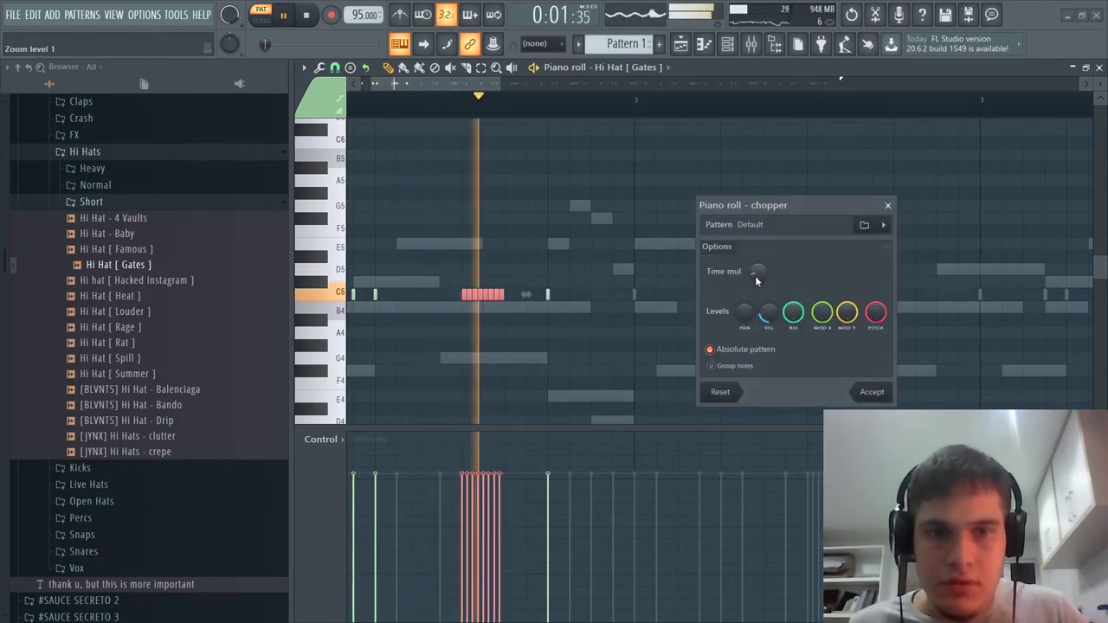
pyautogui.press('space')
pyautogui.moveTo(758, 273)
pyautogui.mouseDown()
pyautogui.moveTo(758, 296)
pyautogui.moveTo(758, 284)
pyautogui.mouseUp()
pyautogui.press('space')
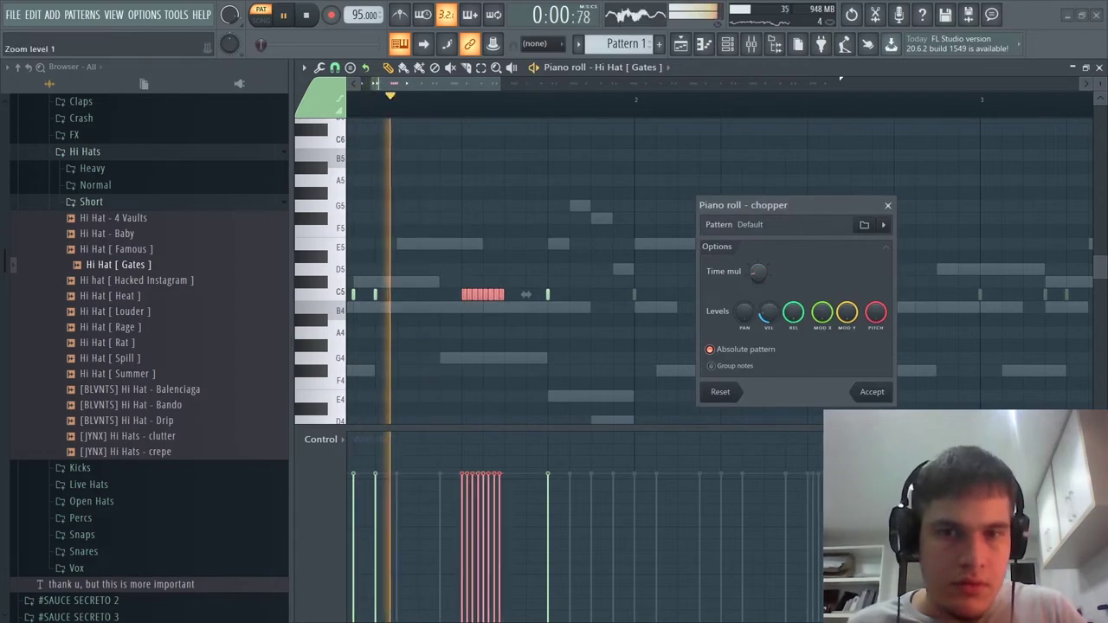
pyautogui.press('space')
pyautogui.click(872, 392)
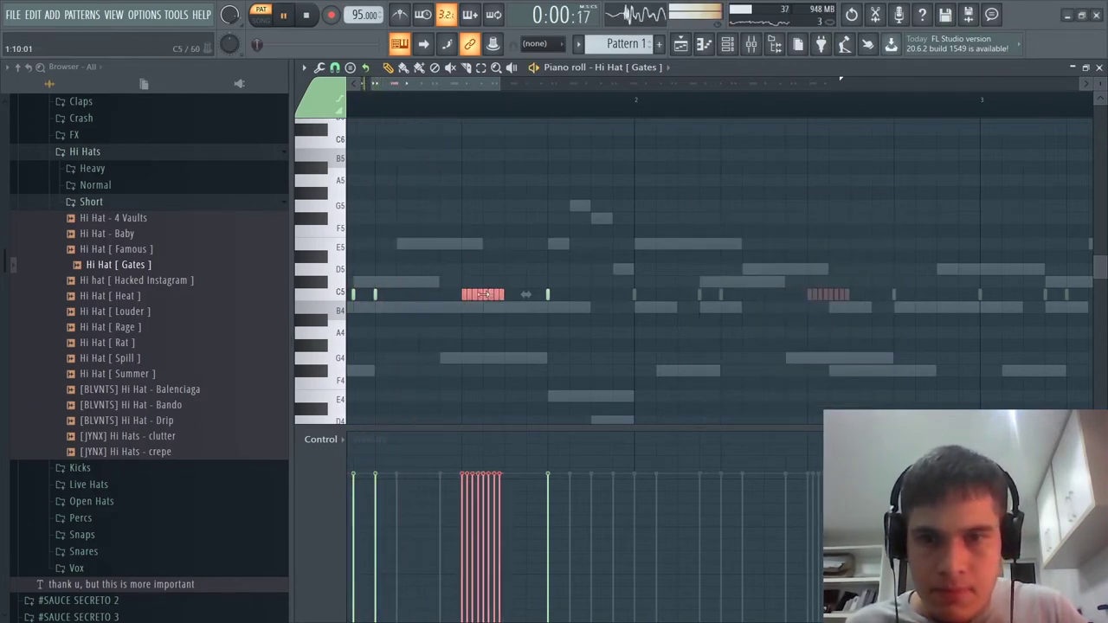
# Move the chopped hi-hat roll to step 8 of bar 1 and delete all but its first three hits
pyautogui.press('space')
pyautogui.press('space')
pyautogui.moveTo(479, 301); pyautogui.dragTo(454, 299)
pyautogui.press('space')
pyautogui.press('space')
pyautogui.press('space')
pyautogui.press('space')
pyautogui.press('space')
pyautogui.rightClick(477, 299)
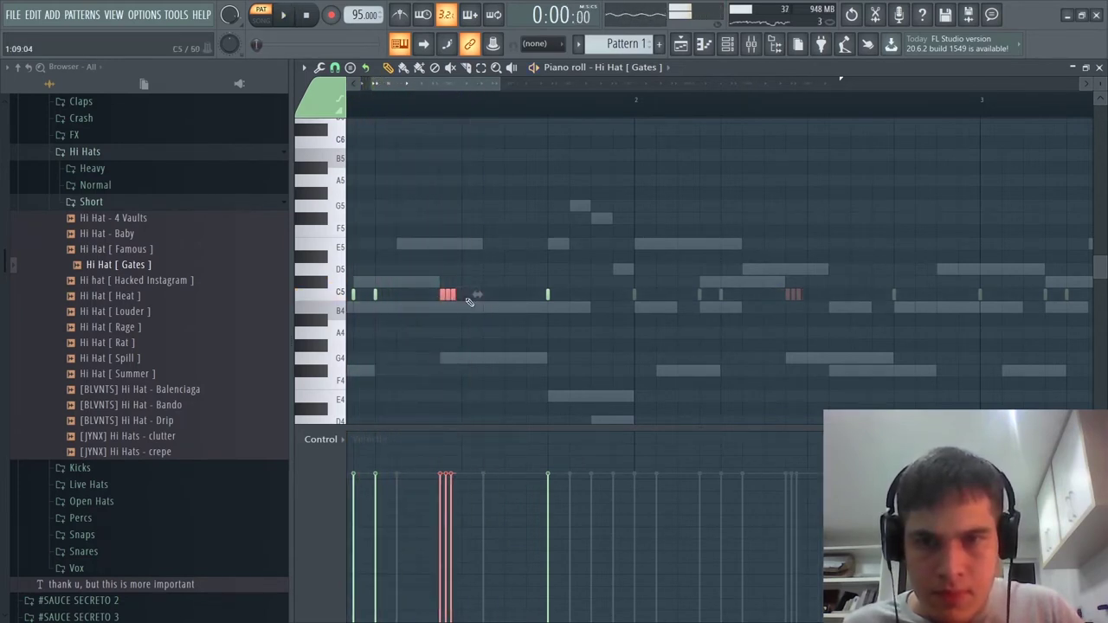
# Add single short C5 hi-hat notes at steps 9 and 11 of bar 1, checking them during playback
pyautogui.click(468, 301)
pyautogui.press('space')
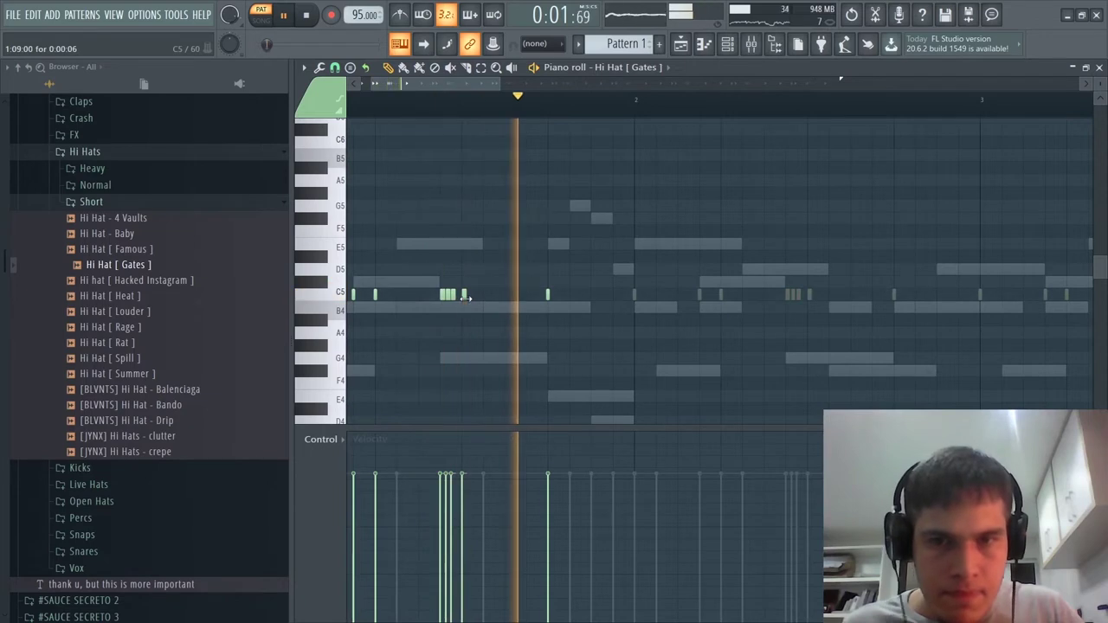
pyautogui.click(508, 299)
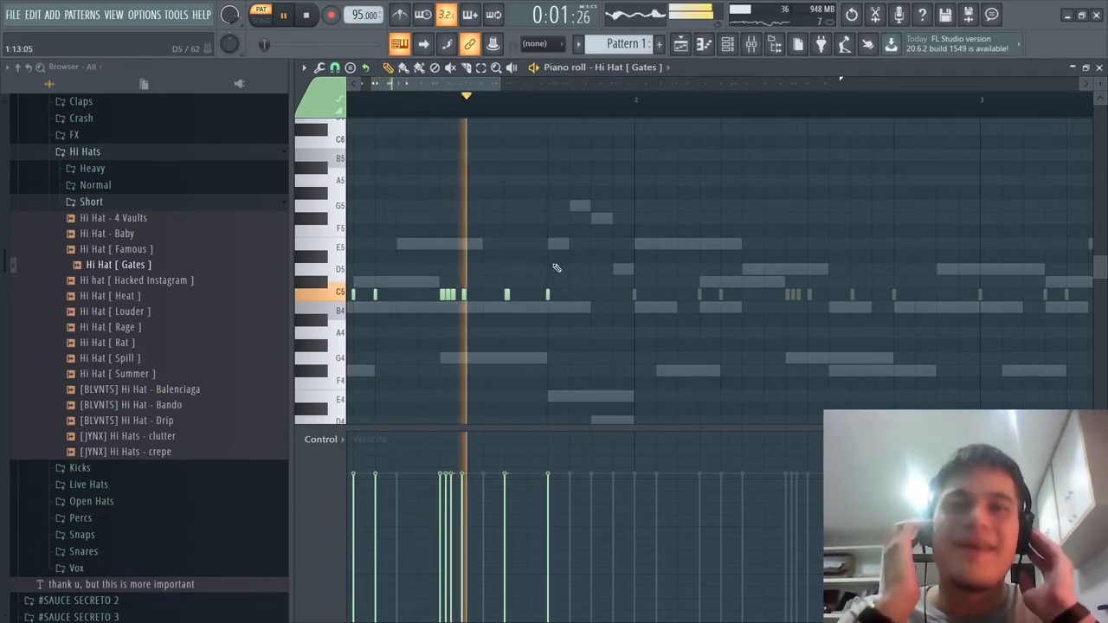
# Audition keys with Omnisphere, place a five-step B4 note at the start of bar 1, and play it back
pyautogui.click(343, 362)
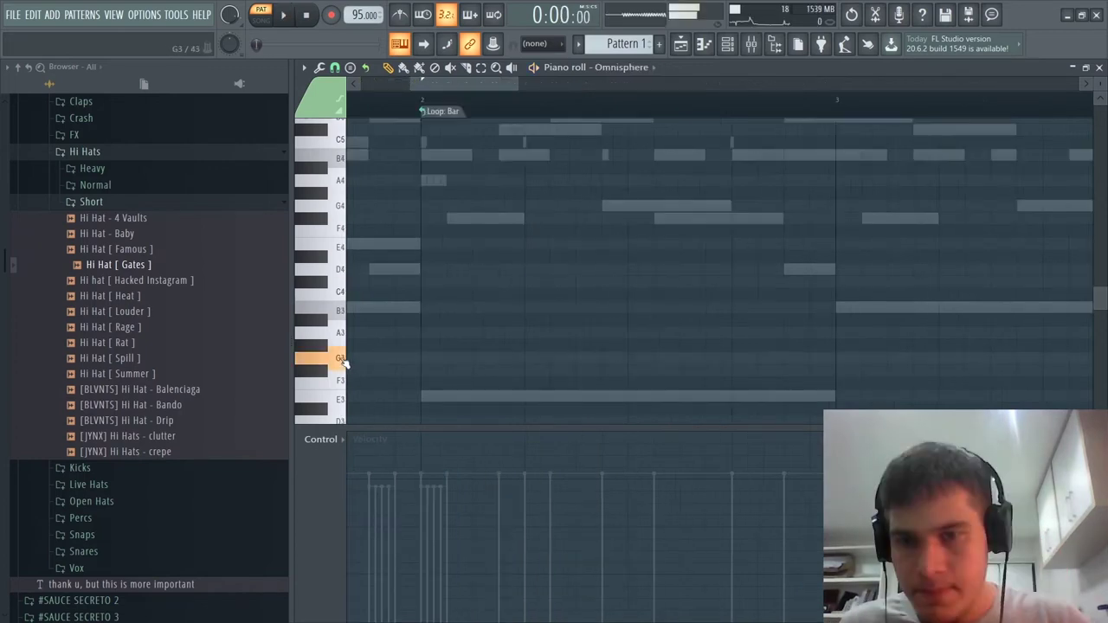
pyautogui.scroll(-3, 365, 306)
pyautogui.scroll(-2, 364, 305)
pyautogui.scroll(10, 271, 167)
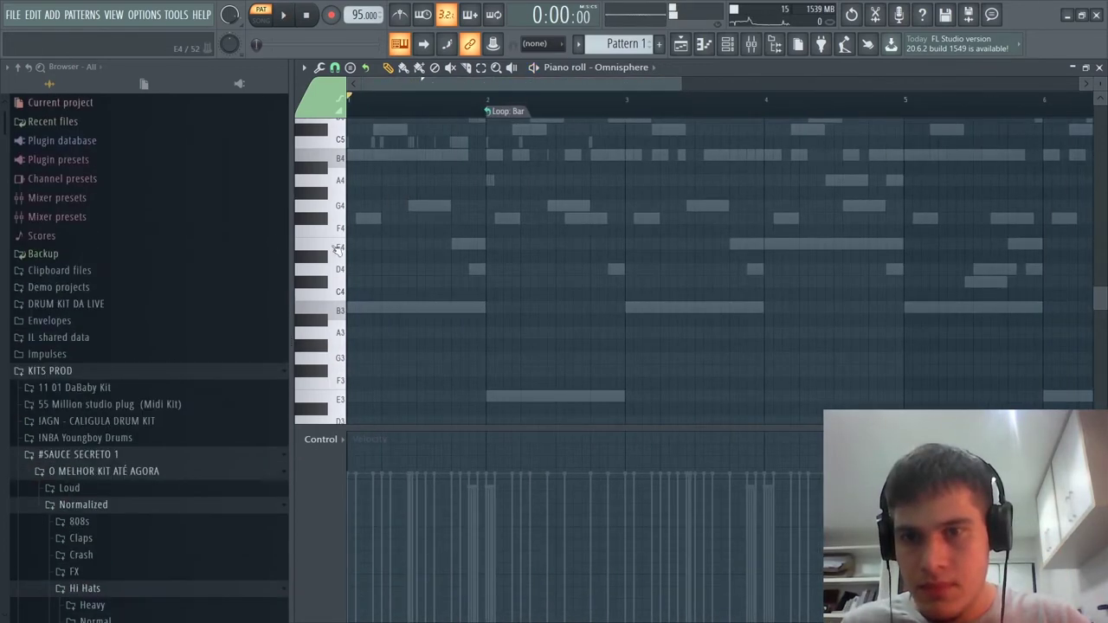
pyautogui.scroll(2, 343, 249)
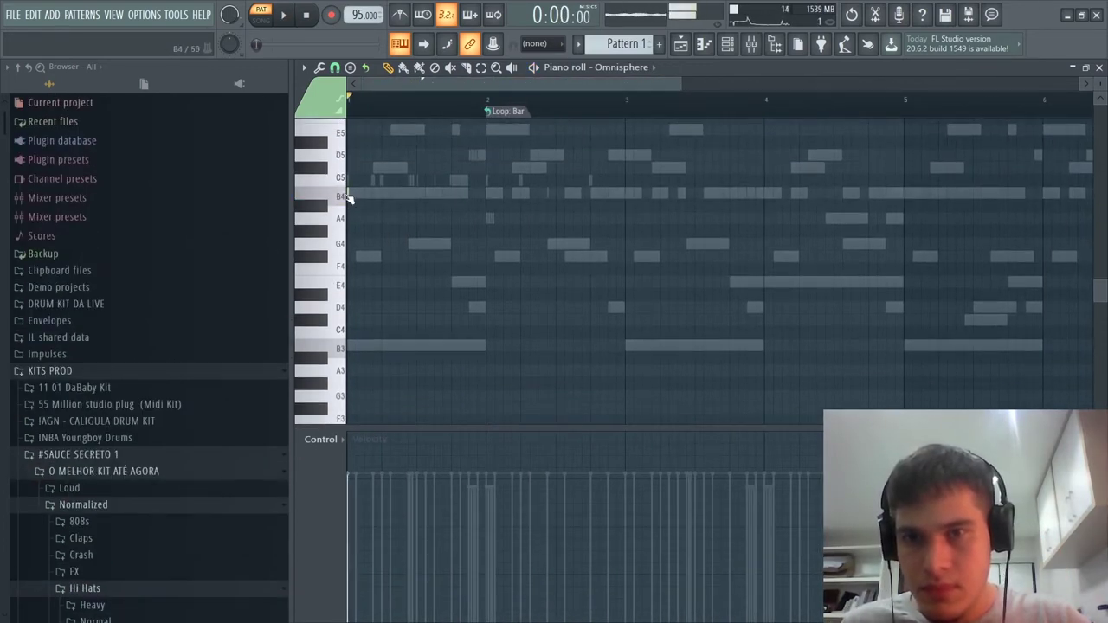
pyautogui.moveTo(351, 194); pyautogui.dragTo(394, 194)
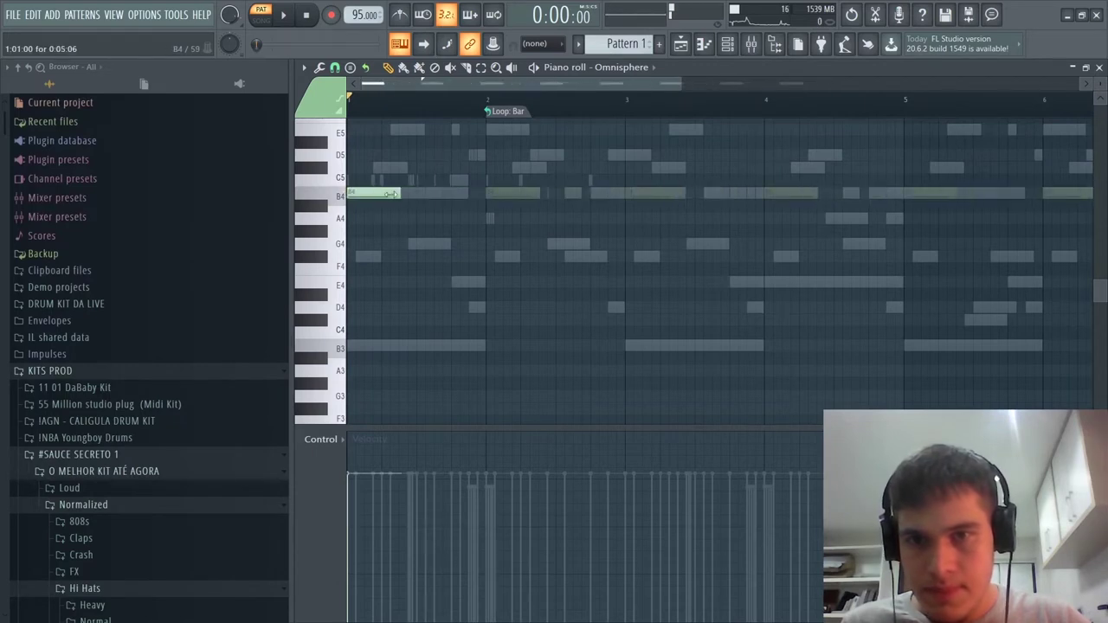
pyautogui.press('space')
pyautogui.scroll(4, 403, 195)
pyautogui.press('space')
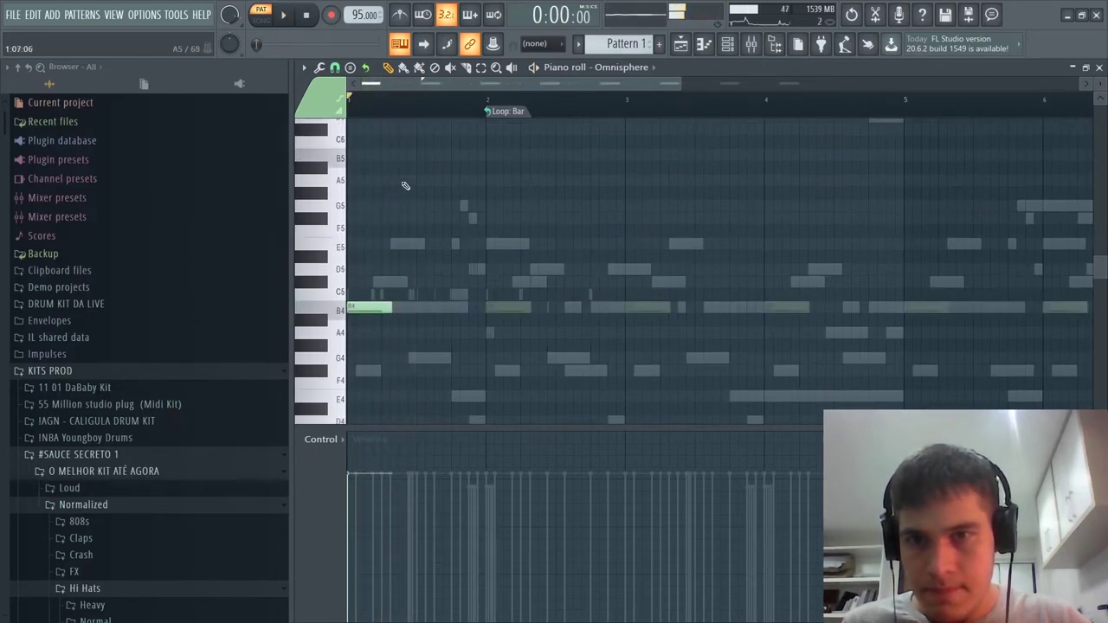
# Try an E5 note at step 6 of bar 1 right after the B4 note, delete it, and play back
pyautogui.press('space')
pyautogui.press('space')
pyautogui.click(396, 243)
pyautogui.rightClick(429, 240)
pyautogui.press('space')
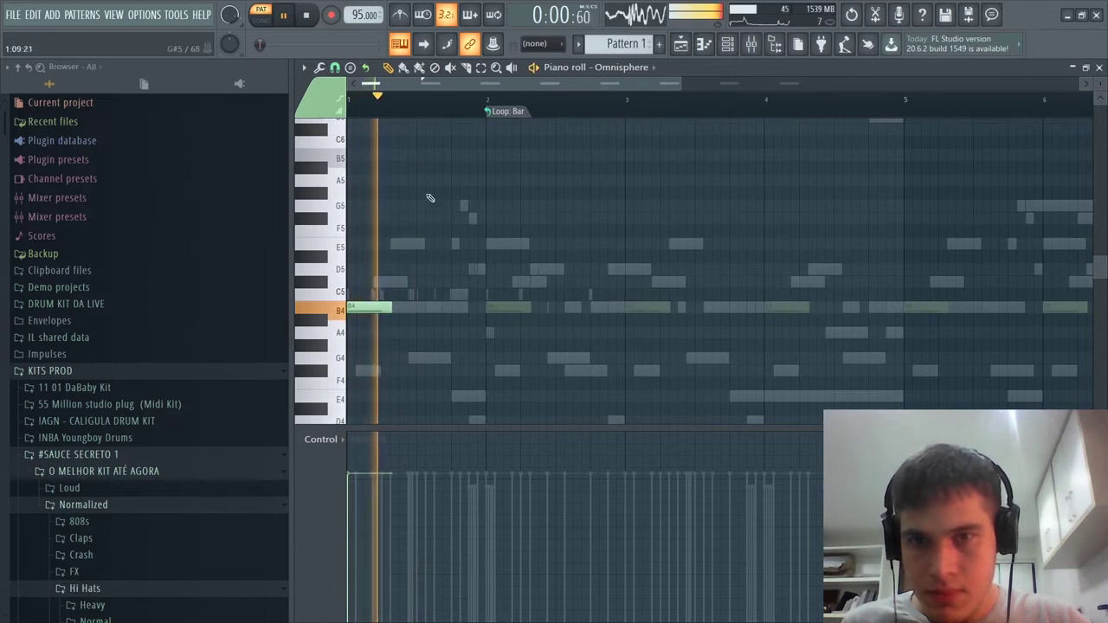
pyautogui.press('space')
pyautogui.scroll(4, 393, 173)
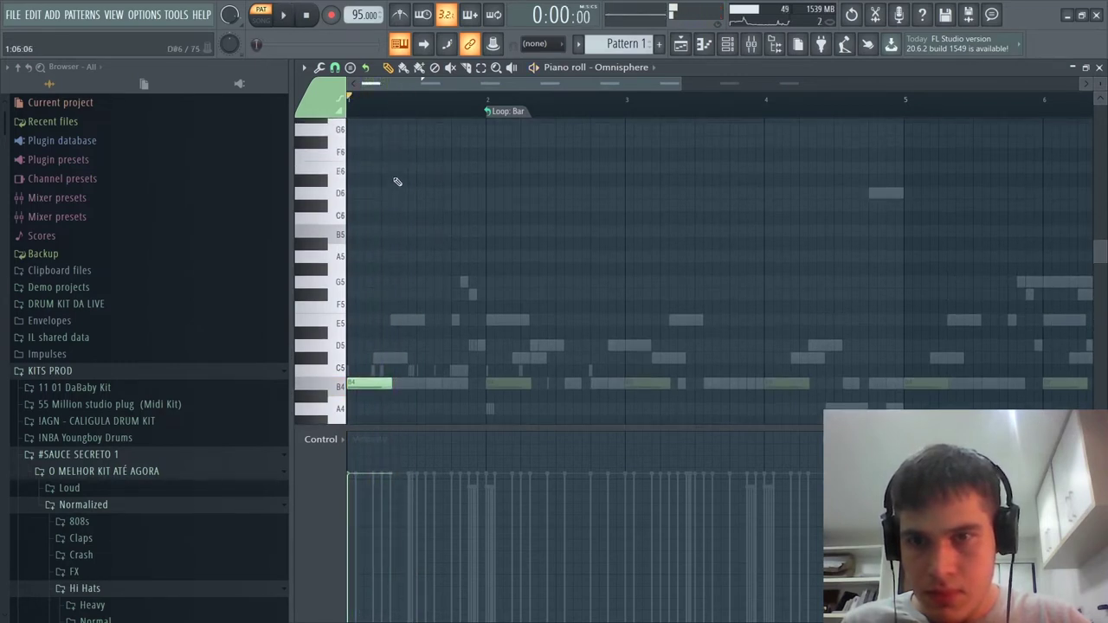
# Place an E6 note at step 7 of bar 1, shorten it to a quarter step, and play it back
pyautogui.click(397, 173)
pyautogui.press('space')
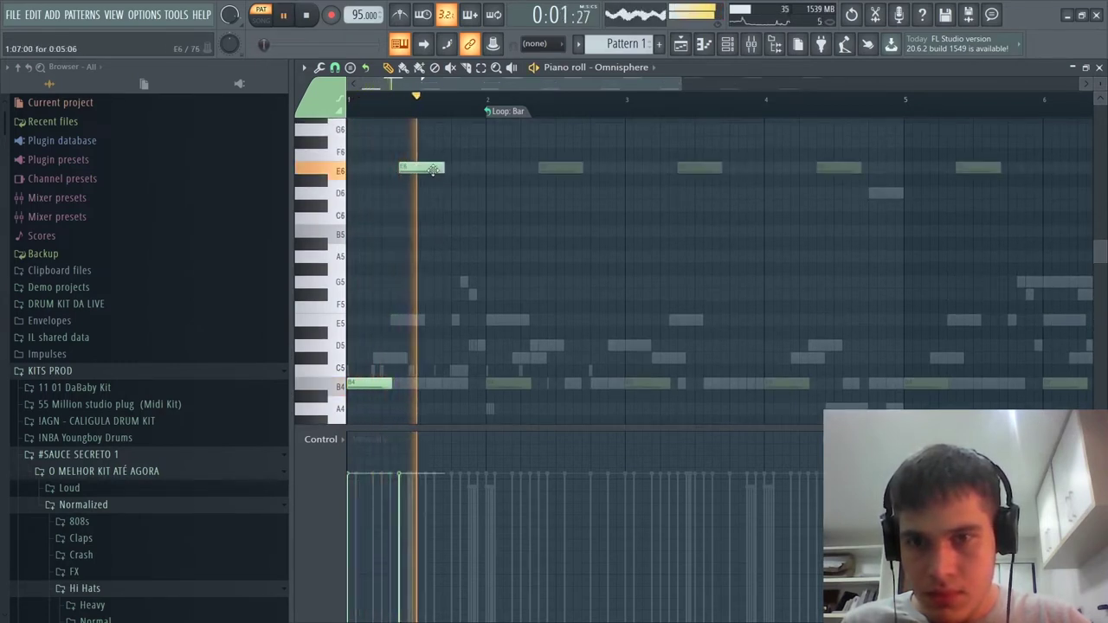
pyautogui.press('space')
pyautogui.rightClick(407, 169)
pyautogui.press('space')
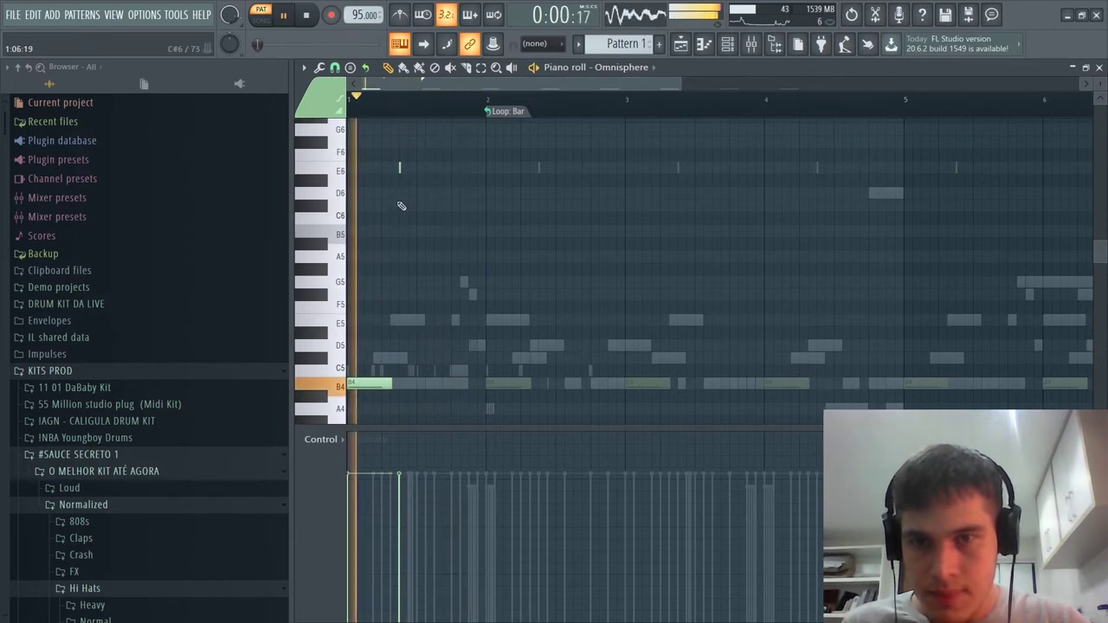
# Add quarter-step Omnisphere notes on E5 at step 6 and C#5 at step 8 of bar 1, checking them during playback
pyautogui.scroll(2, 398, 212)
pyautogui.press('space')
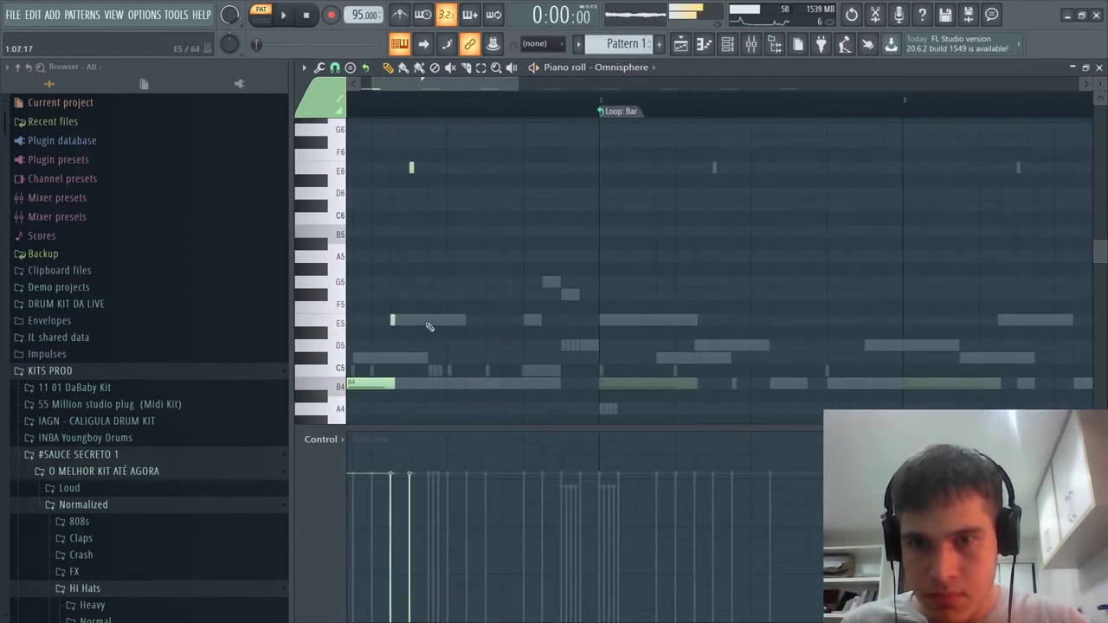
pyautogui.press('space')
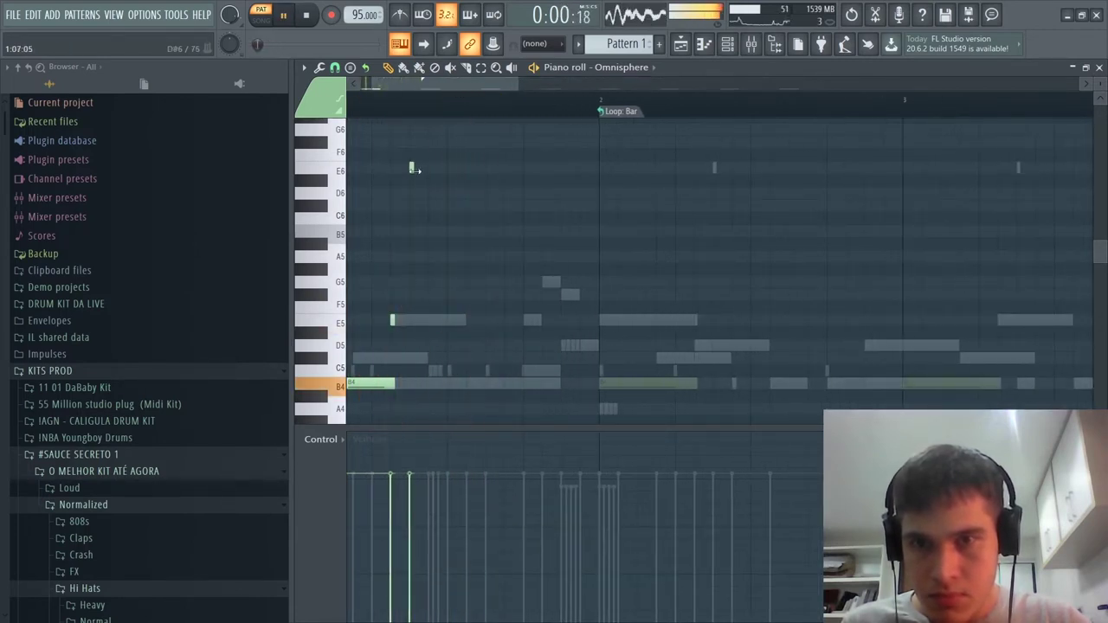
pyautogui.press('F6')
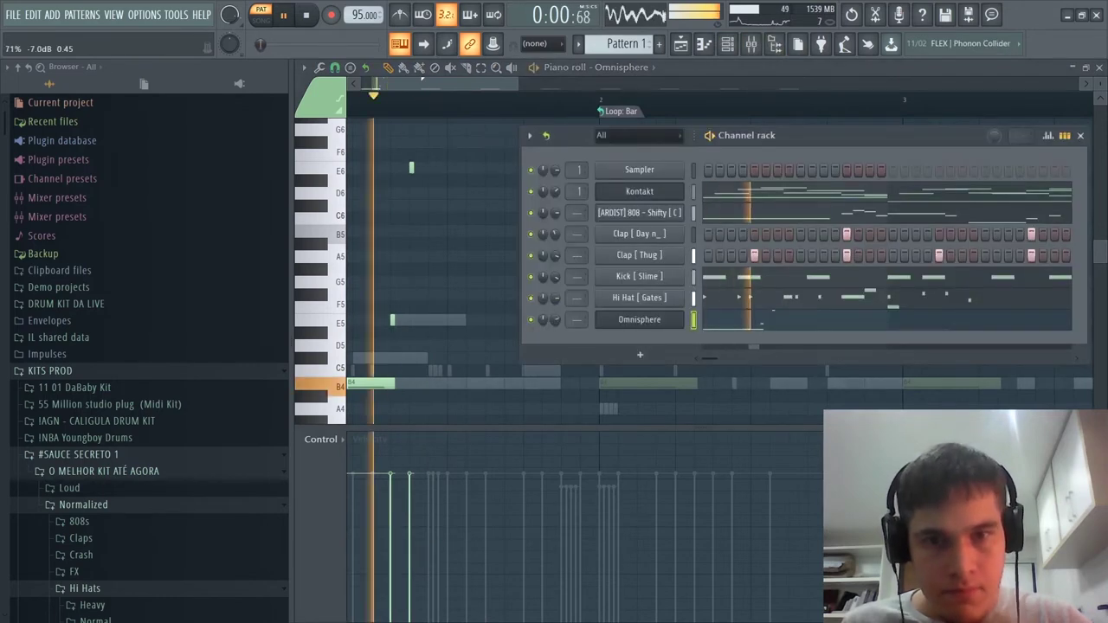
pyautogui.click(432, 360)
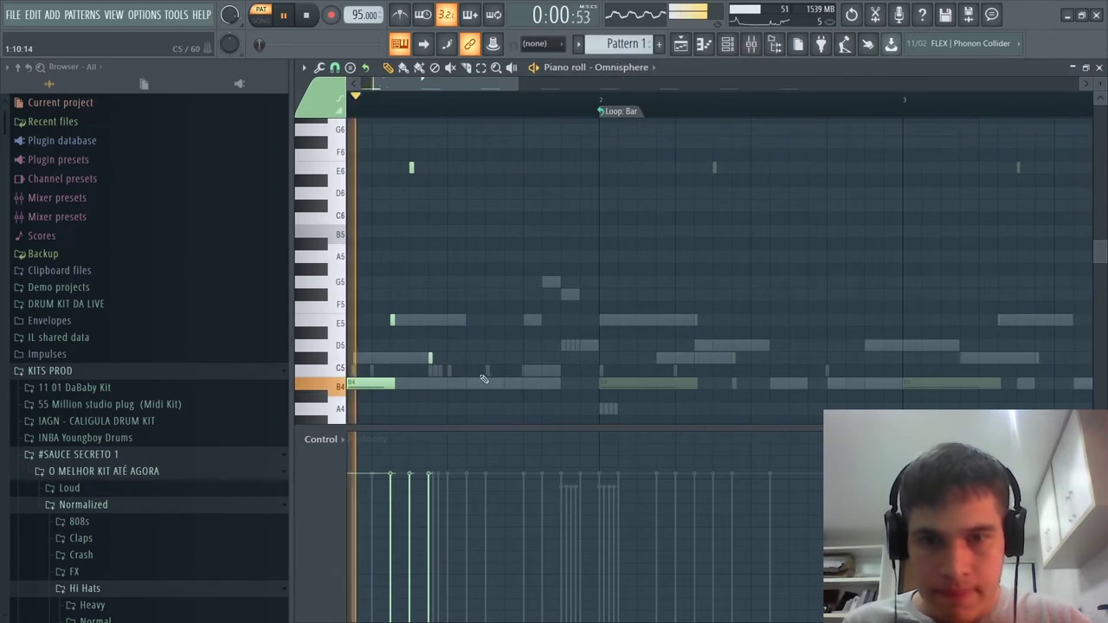
# Try a short C5 note at step 13 of bar 1, delete it, and place a short D5 note at step 15
pyautogui.click(525, 371)
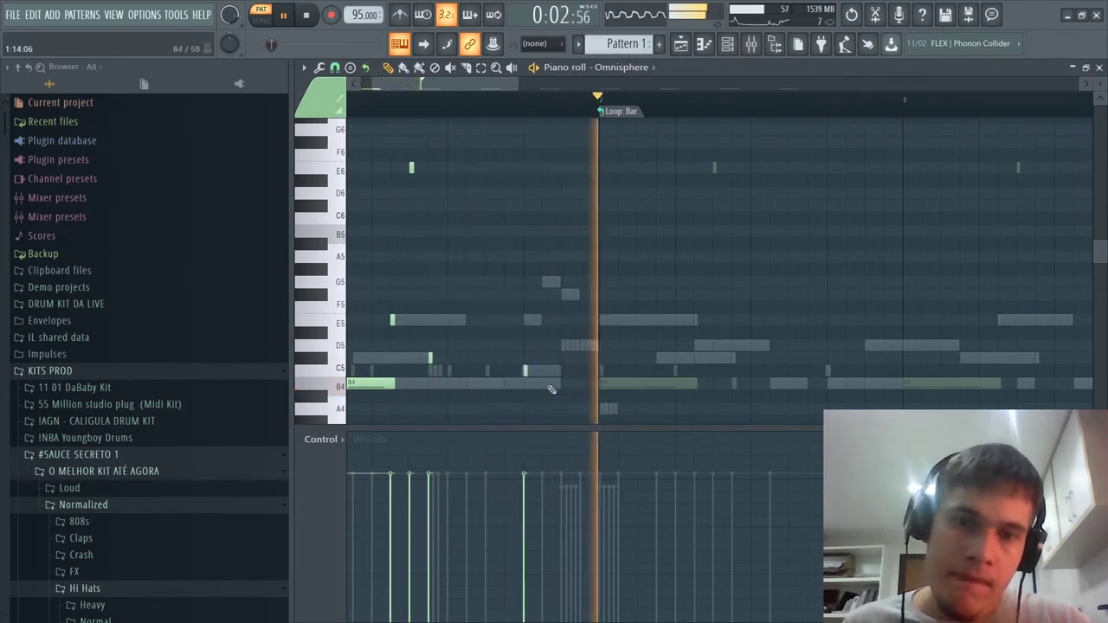
pyautogui.rightClick(524, 372)
pyautogui.click(564, 346)
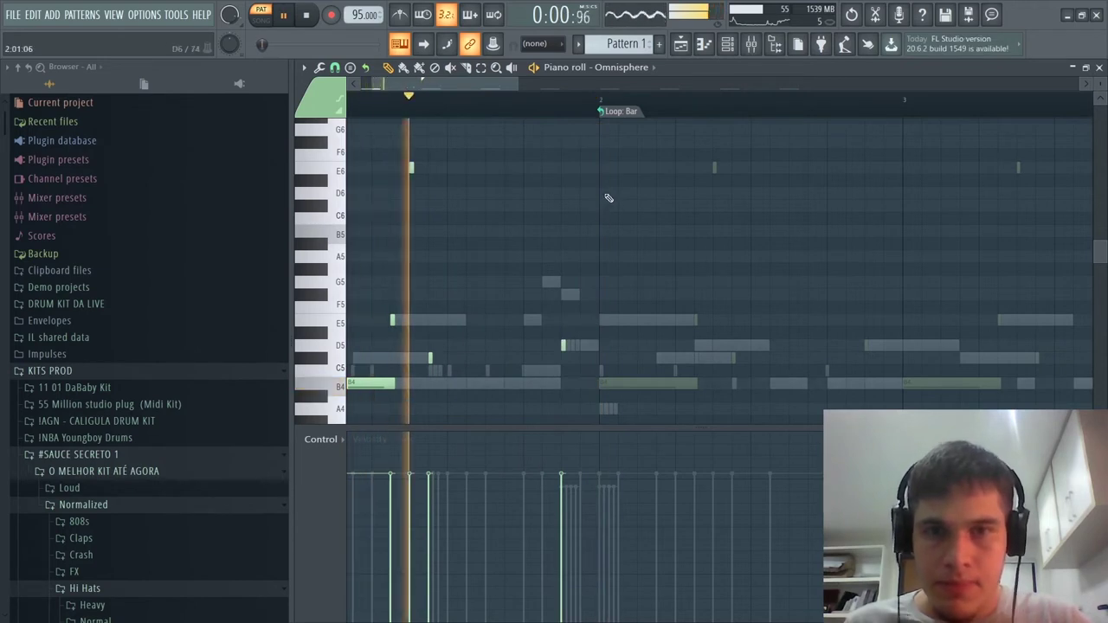
# Lower the step 7 note to F#5 after trying it on B5 and G5, playing the pattern with each pitch
pyautogui.press('space')
pyautogui.moveTo(411, 167); pyautogui.dragTo(416, 250)
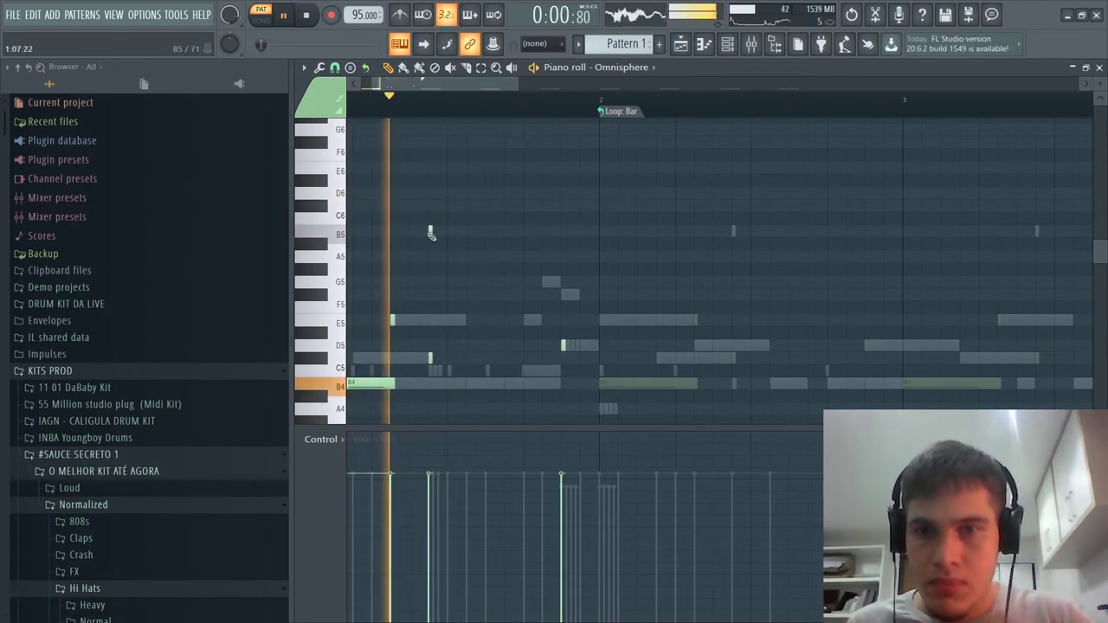
pyautogui.press('space')
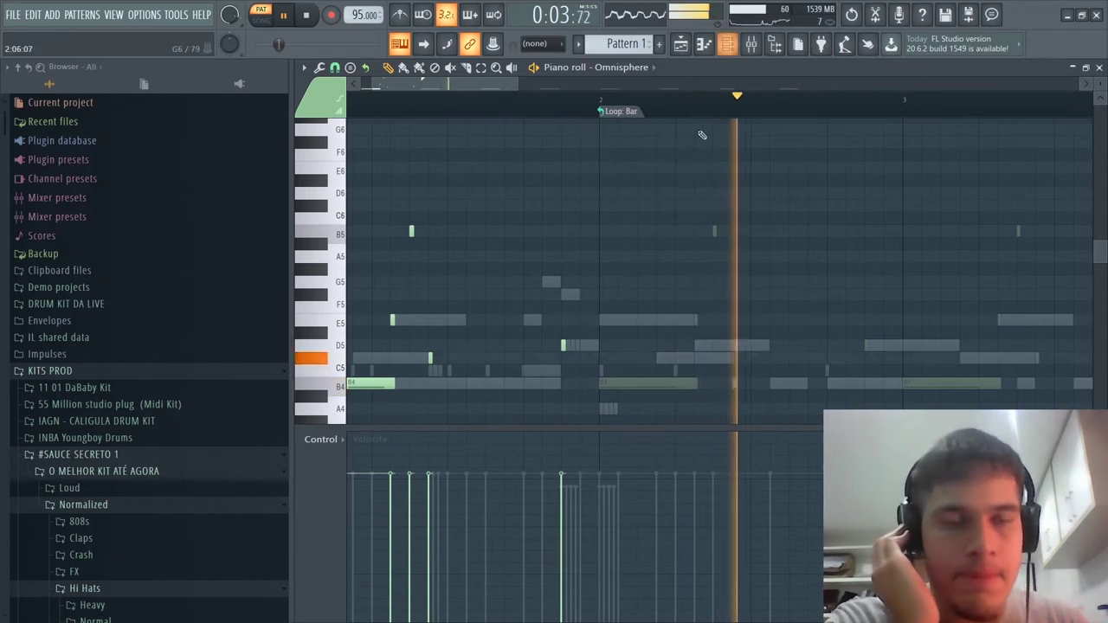
pyautogui.press('space')
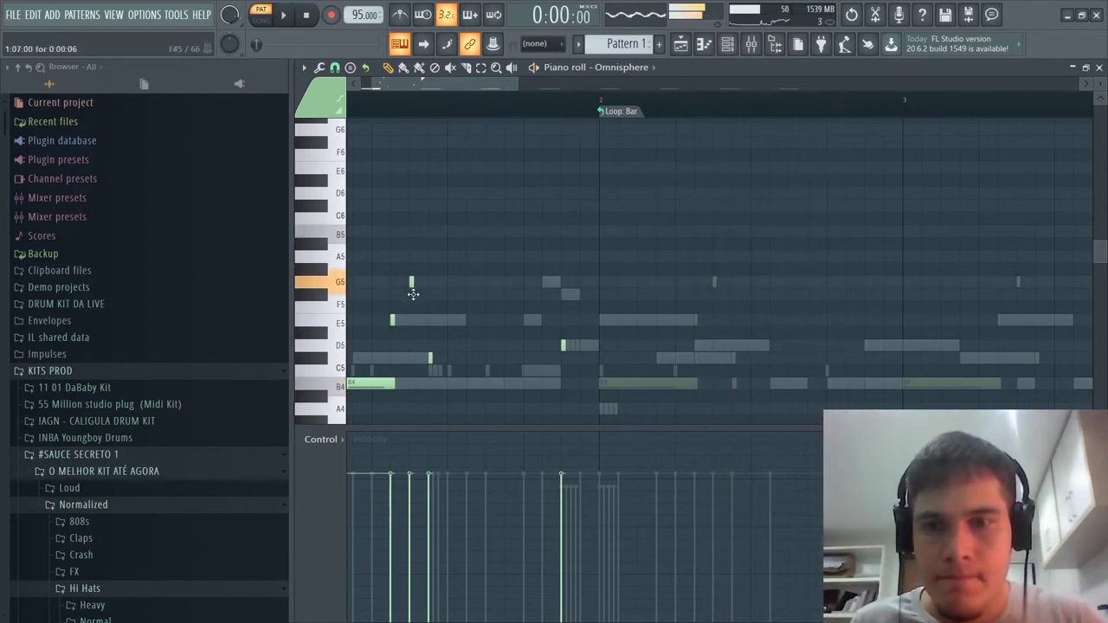
pyautogui.press('space')
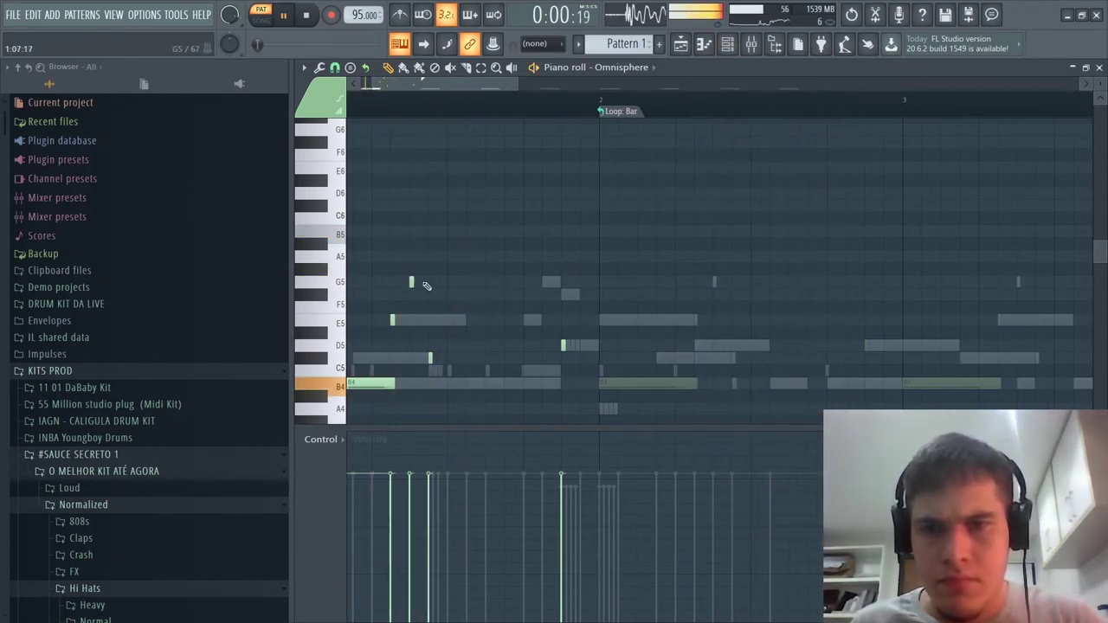
pyautogui.moveTo(412, 282); pyautogui.dragTo(414, 295)
pyautogui.press('space')
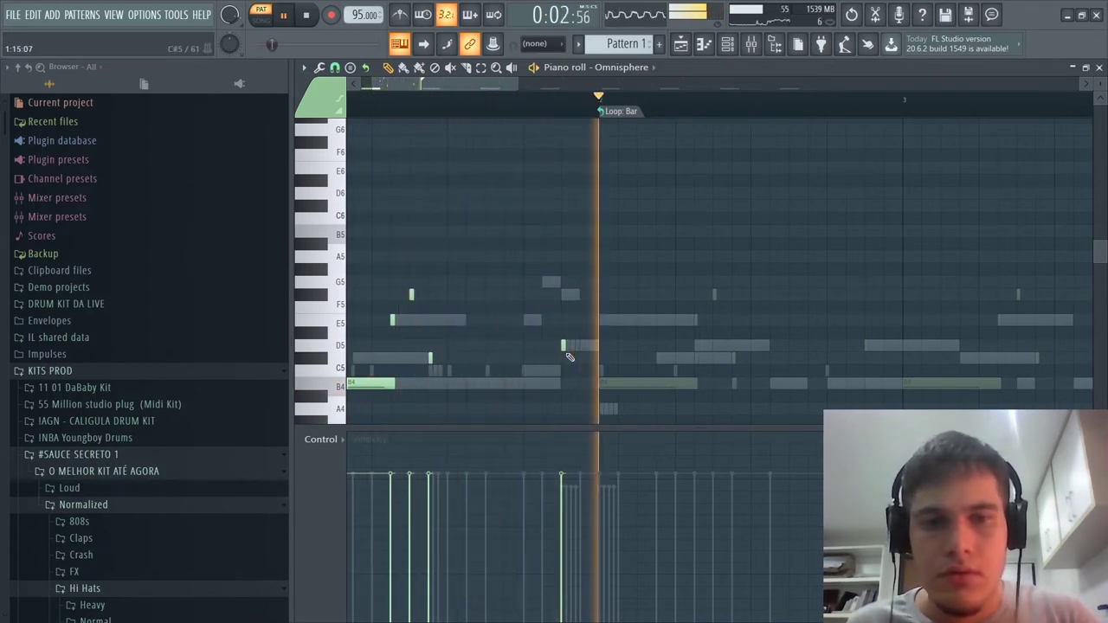
pyautogui.press('space')
# Turn off the one-bar loop in the Omnisphere melody and transpose the selected notes up an octave
pyautogui.scroll(-3, 554, 159)
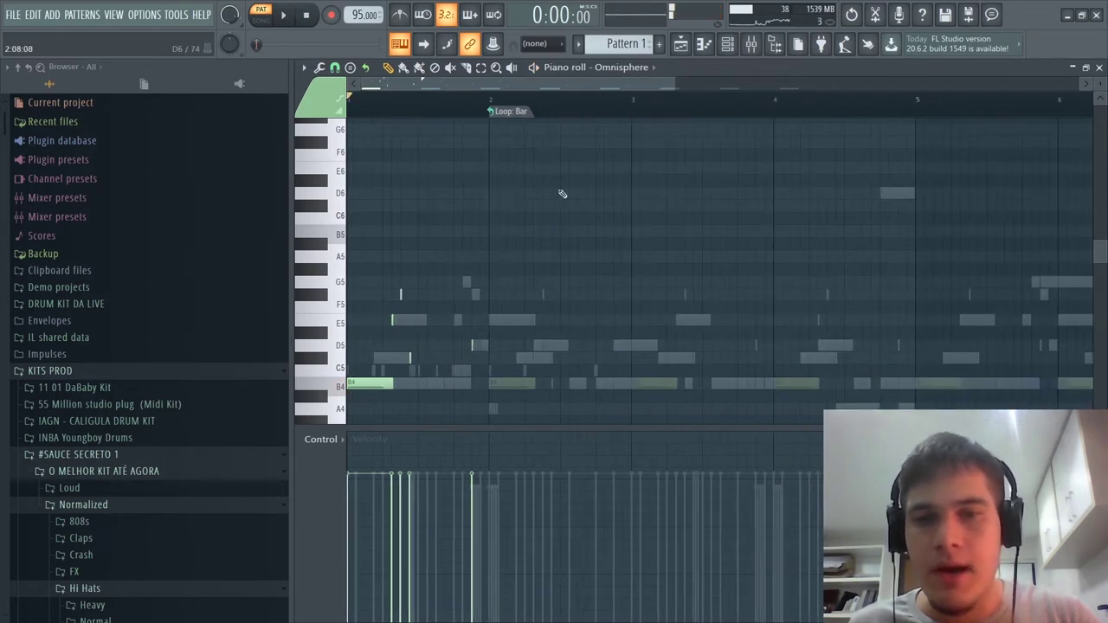
pyautogui.moveTo(562, 193); pyautogui.dragTo(303, 381)
pyautogui.moveTo(372, 357); pyautogui.dragTo(658, 355)
pyautogui.rightClick(511, 116)
pyautogui.click(545, 132)
pyautogui.hotkey('ctrl', 'Up')
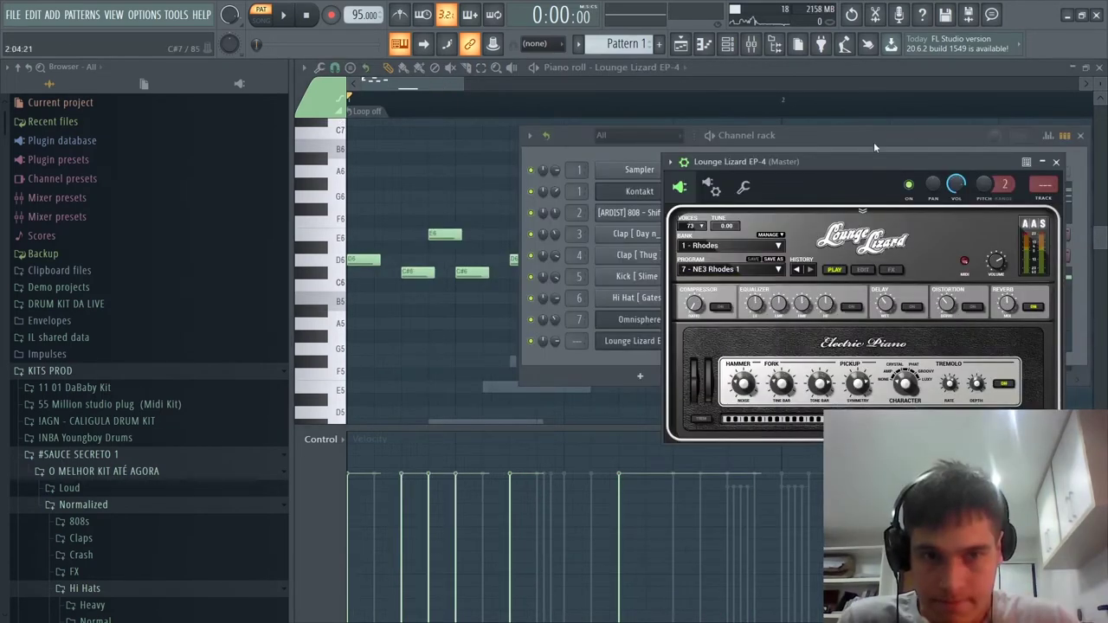
# Play the Lounge Lizard EP-4 sound and try its 9 - Casual 1 program
pyautogui.press('space')
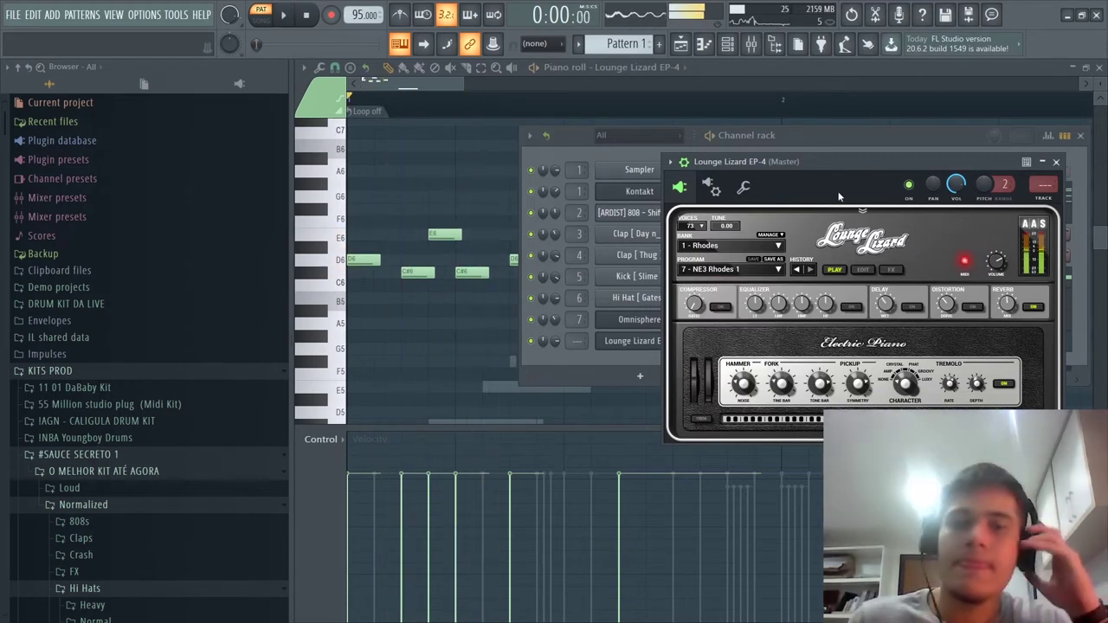
pyautogui.press('space')
pyautogui.click(744, 269)
pyautogui.click(733, 386)
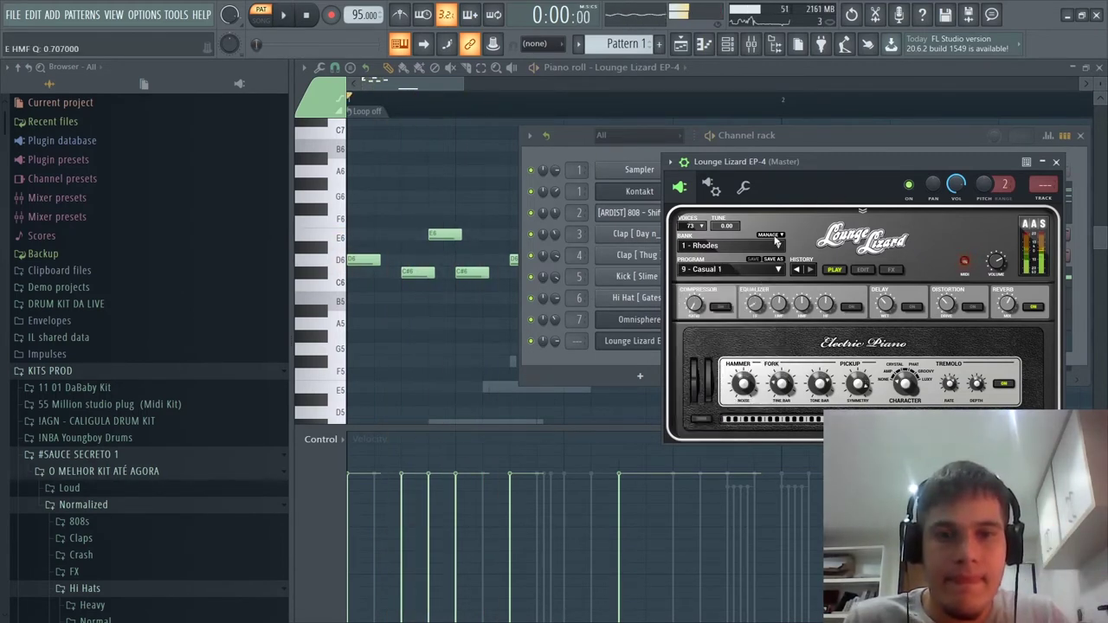
# Switch Lounge Lizard to bank 7 - Electronica and Warped, try 7 - Big and Wide Tremolo, and load 1 - Phased Atmosphere
pyautogui.click(738, 246)
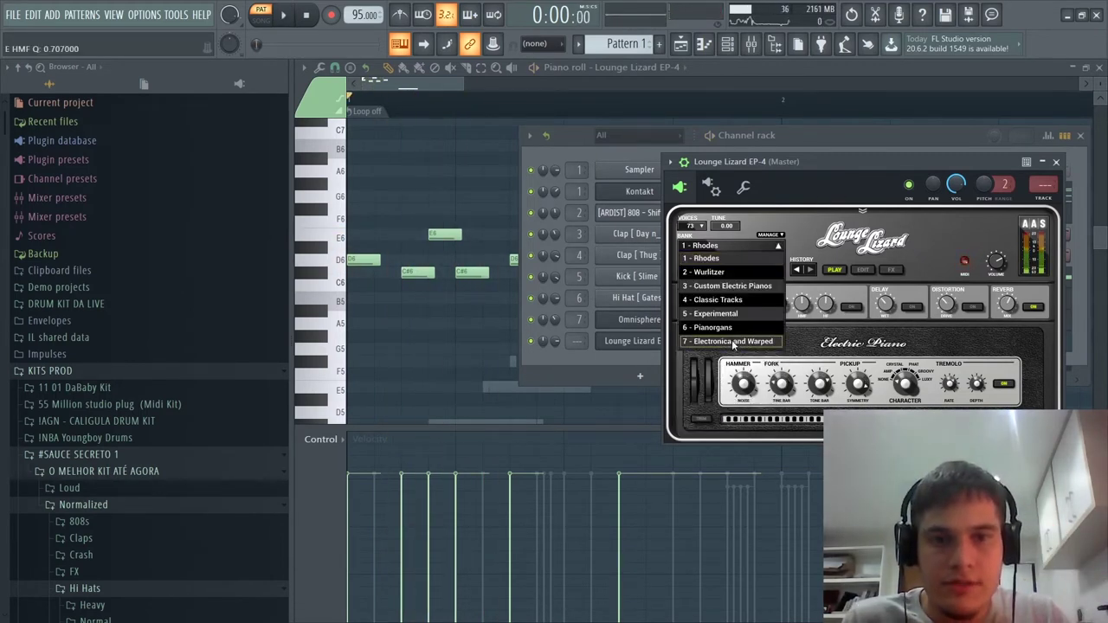
pyautogui.click(733, 341)
pyautogui.click(731, 270)
pyautogui.click(727, 363)
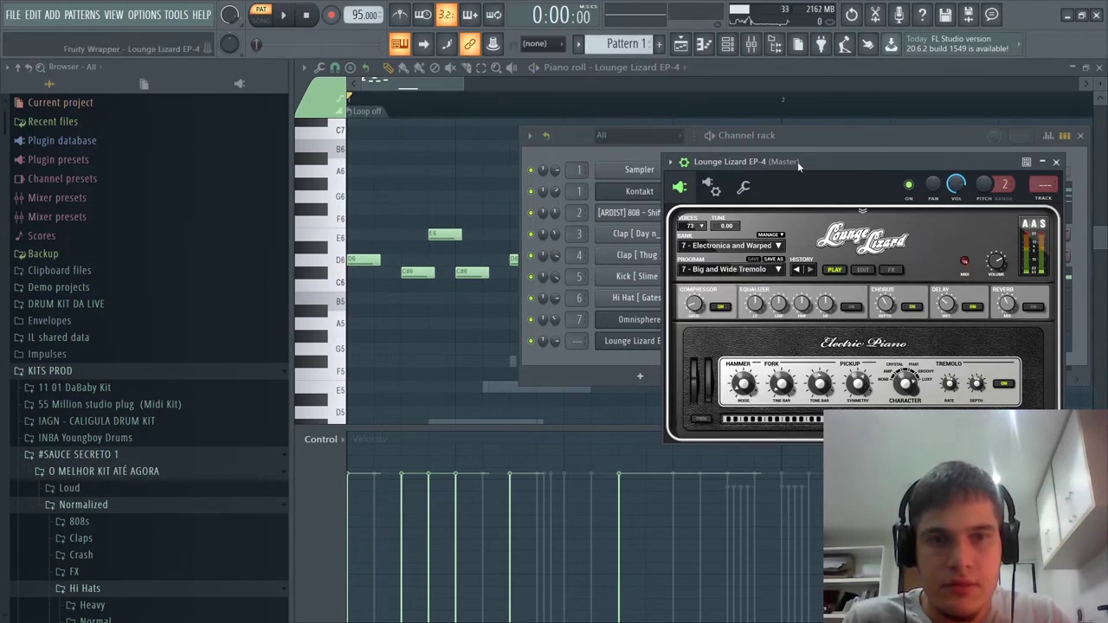
pyautogui.press('space')
pyautogui.click(732, 269)
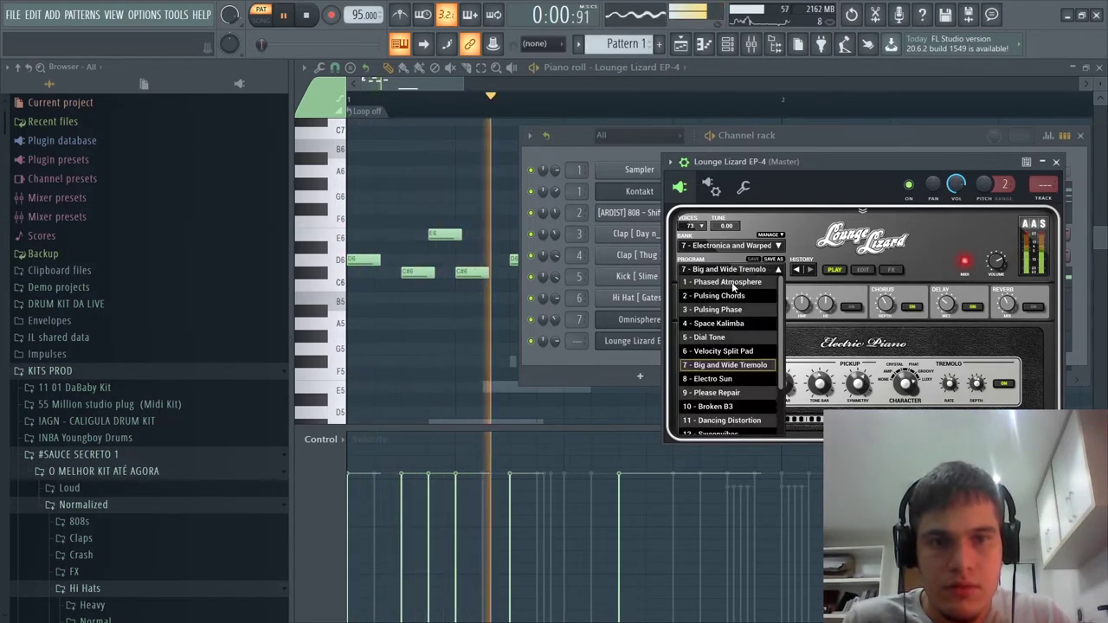
pyautogui.click(729, 282)
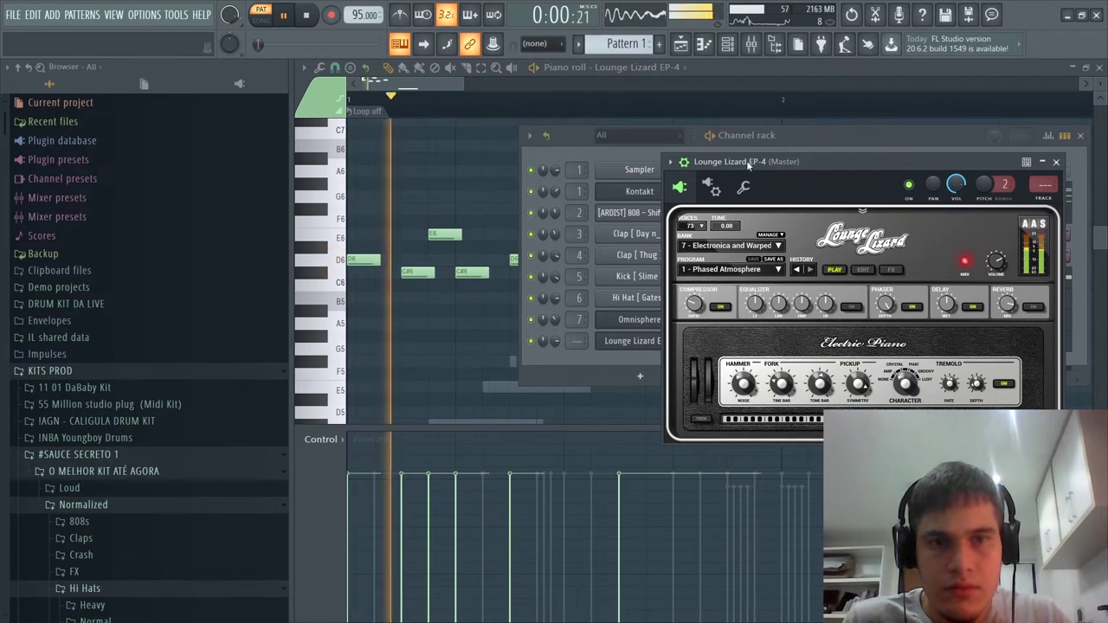
# Stop playback and delete all existing notes from the Lounge Lizard EP-4 melody
pyautogui.click(481, 80)
pyautogui.press('space')
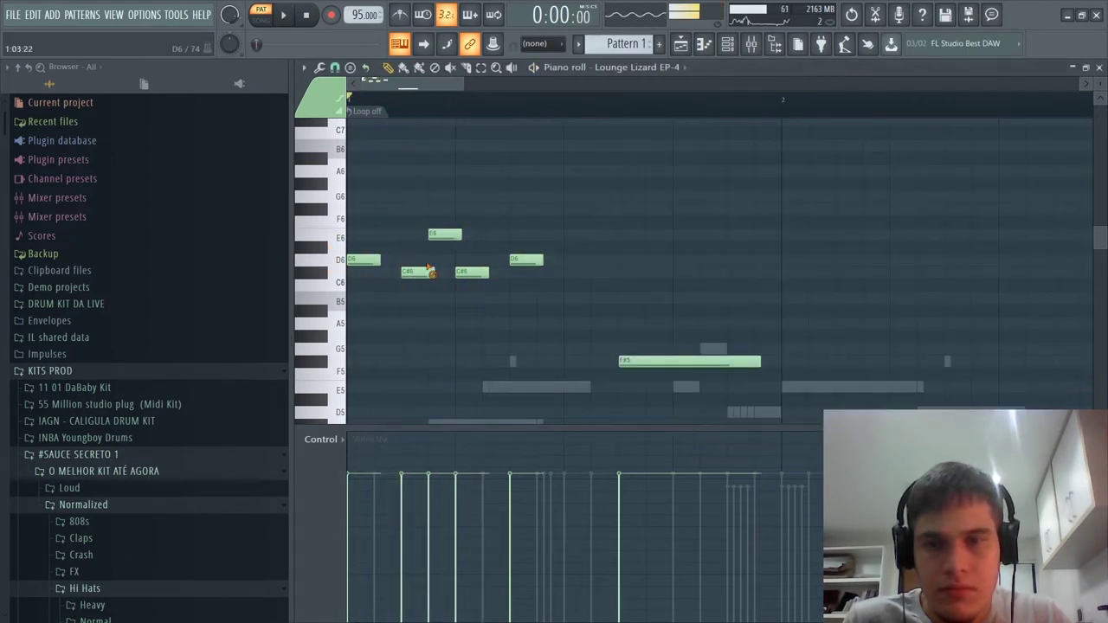
pyautogui.hotkey('ctrl', 'a')
pyautogui.press('Delete')
# Place a D5 note just over four steps long at the start of bar 1, play it back, and save the project
pyautogui.moveTo(383, 271)
pyautogui.mouseDown()
pyautogui.moveTo(361, 272)
pyautogui.moveTo(307, 378)
pyautogui.moveTo(323, 450)
pyautogui.moveTo(307, 320)
pyautogui.moveTo(299, 361)
pyautogui.mouseUp()
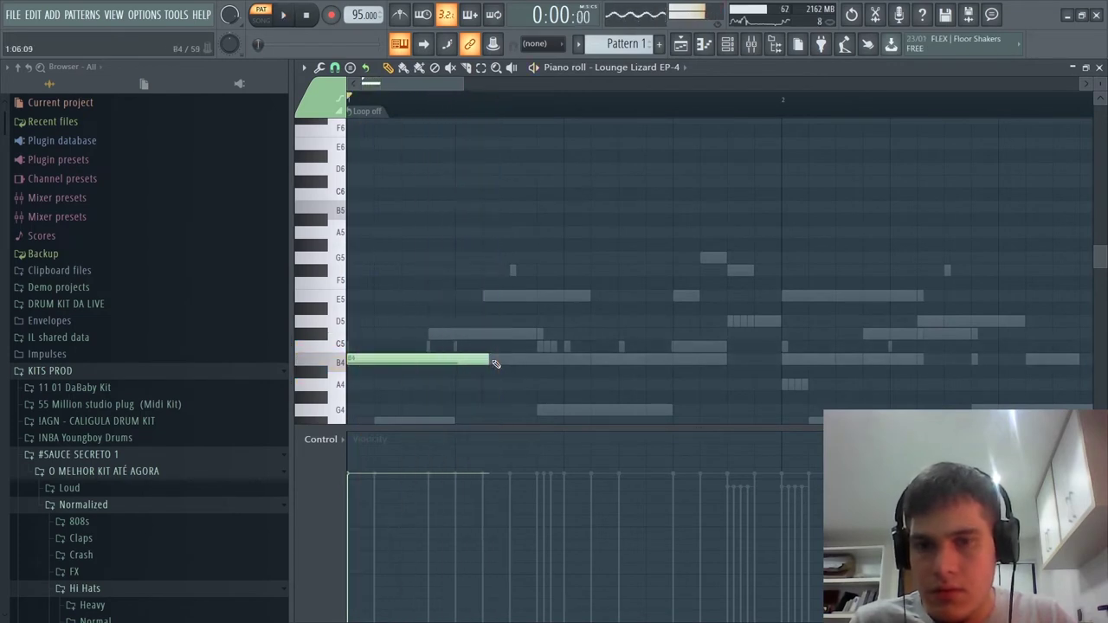
pyautogui.moveTo(458, 360); pyautogui.dragTo(411, 322)
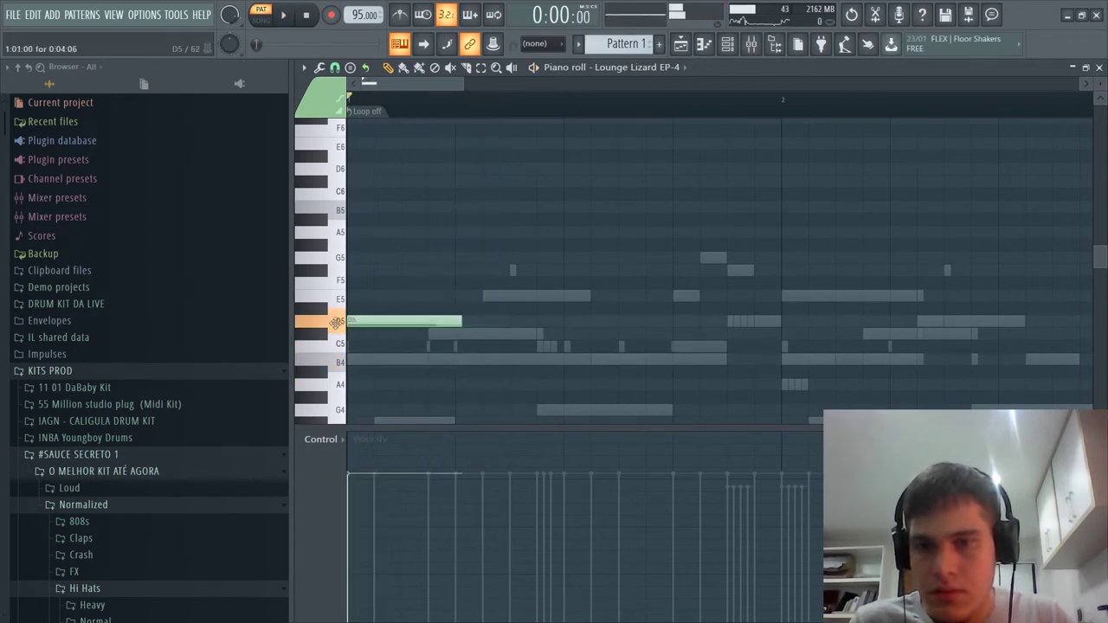
pyautogui.press('space')
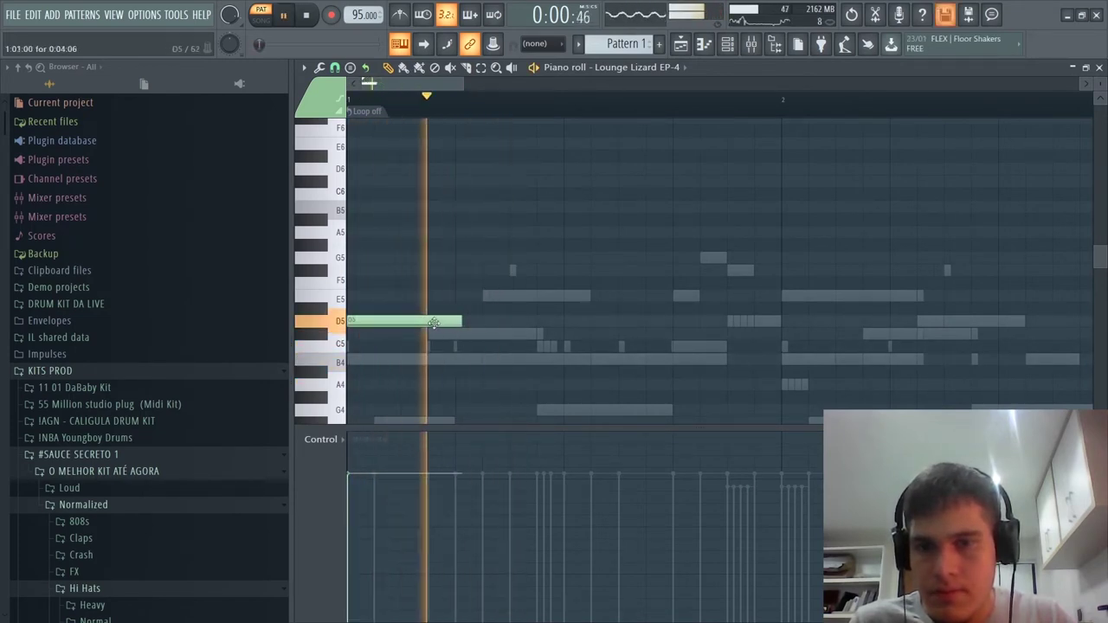
pyautogui.hotkey('ctrl', 's')
# Move the D5 note to step 2 of bar 1 and add an E5 note about eight steps long at step 8
pyautogui.press('space')
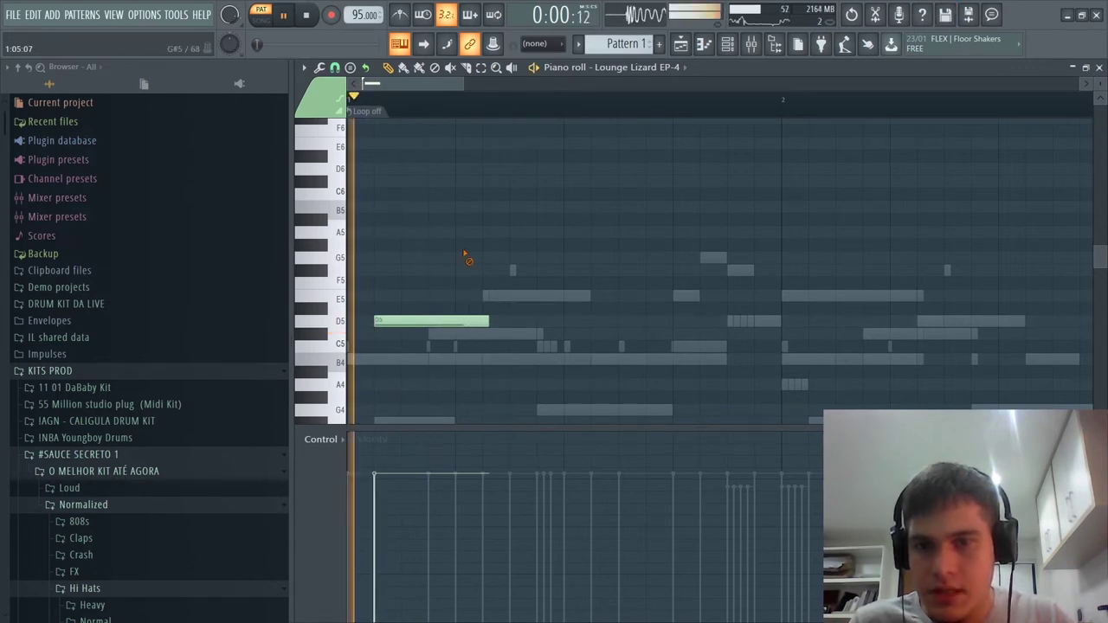
pyautogui.press('space')
pyautogui.press('space')
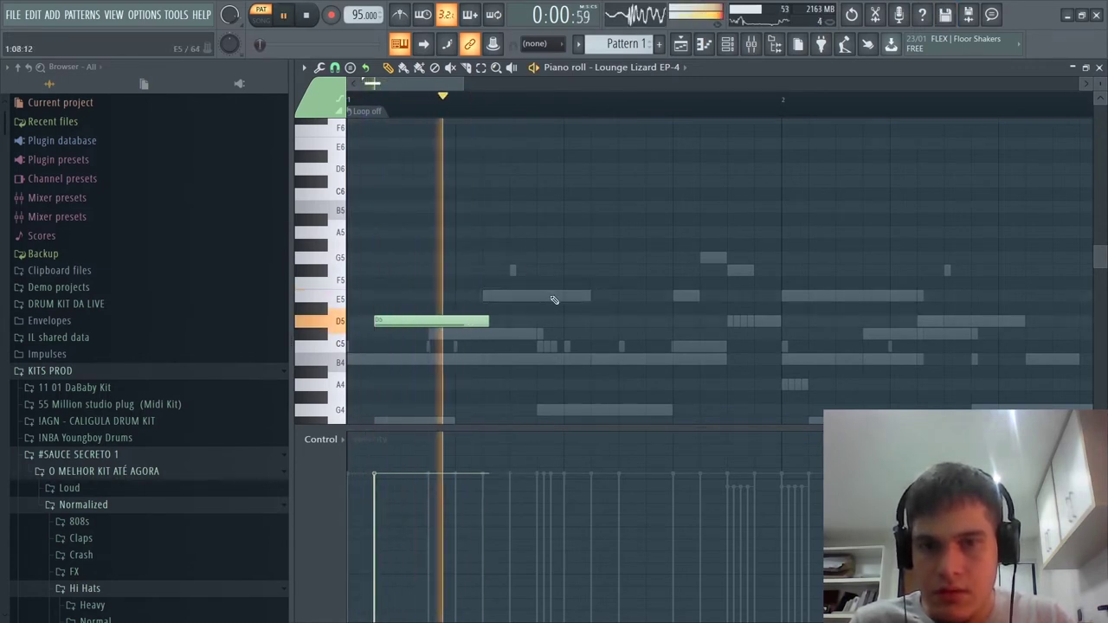
pyautogui.click(548, 296)
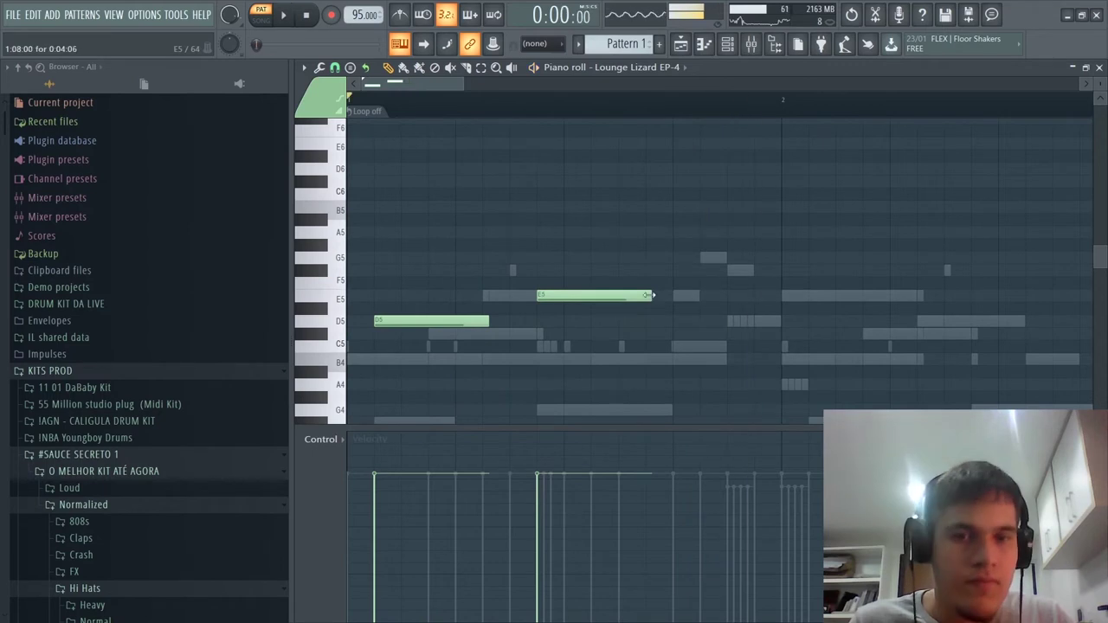
pyautogui.moveTo(657, 296); pyautogui.dragTo(761, 315)
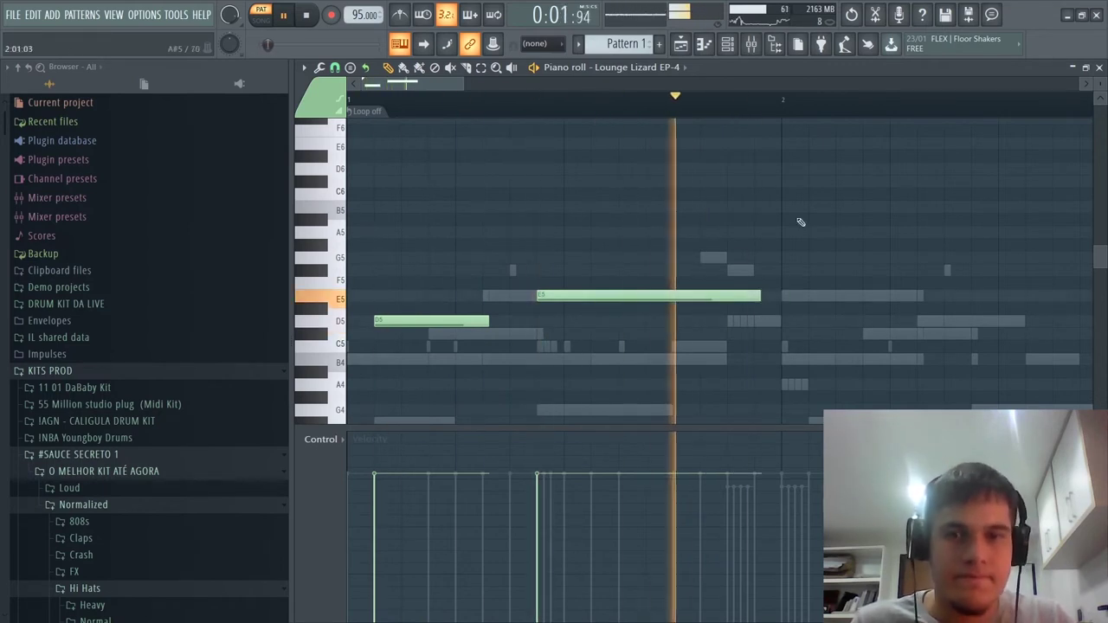
# Duplicate the Lounge Lizard melody so it fills bars 1 to 8, and play the pattern back
pyautogui.hotkey('ctrl', 'a')
pyautogui.press('space')
pyautogui.hotkey('ctrl', 'd')
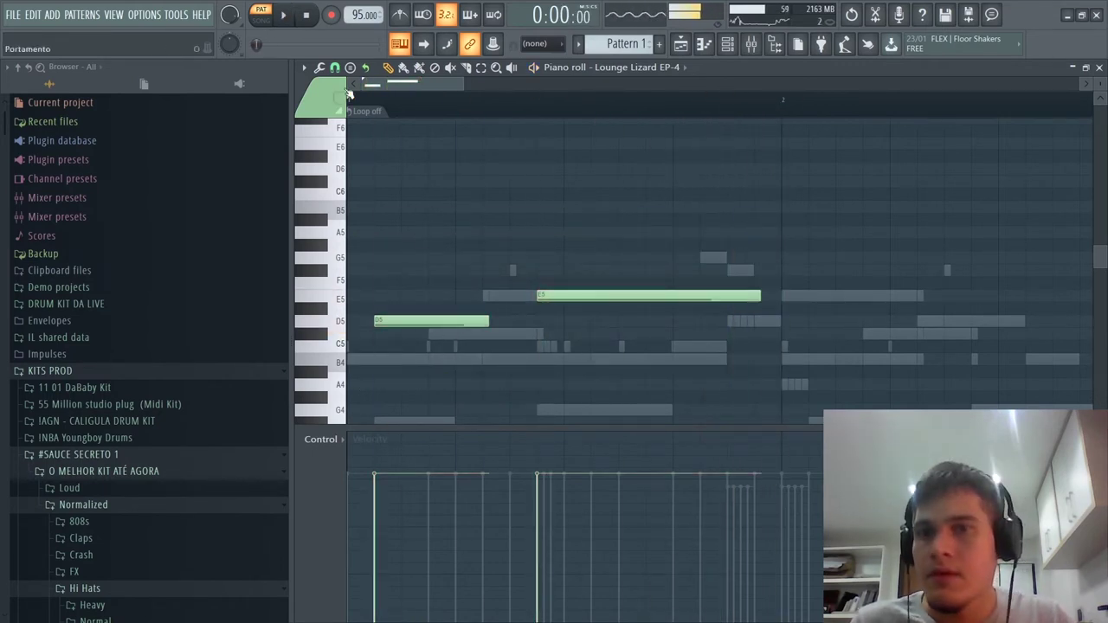
pyautogui.click(335, 68)
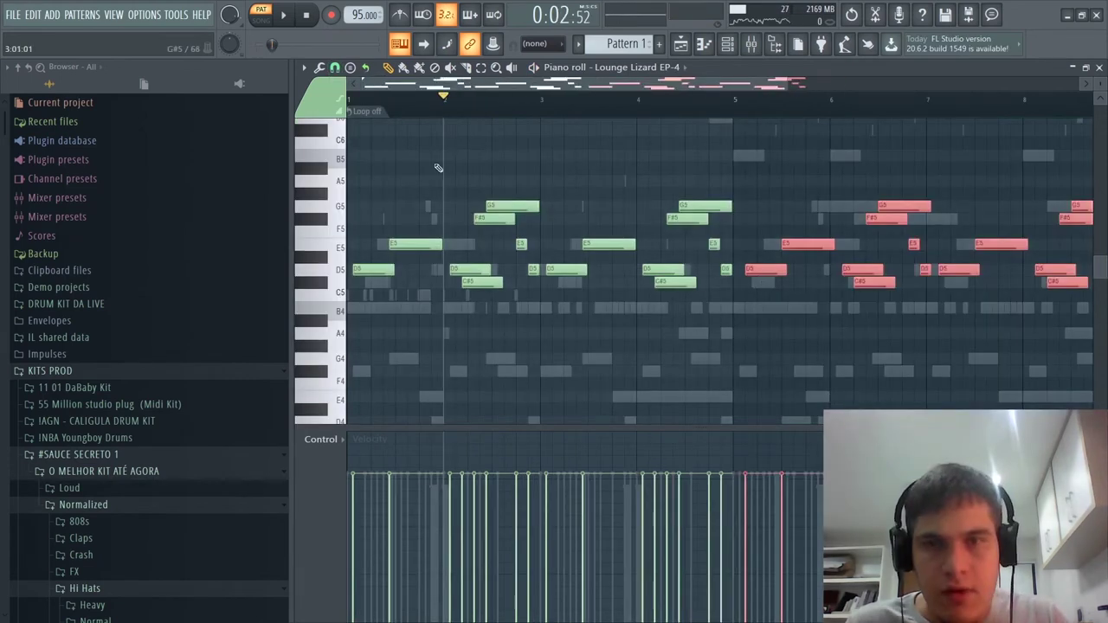
pyautogui.hotkey('ctrl', 'd')
pyautogui.click(735, 45)
pyautogui.press('space')
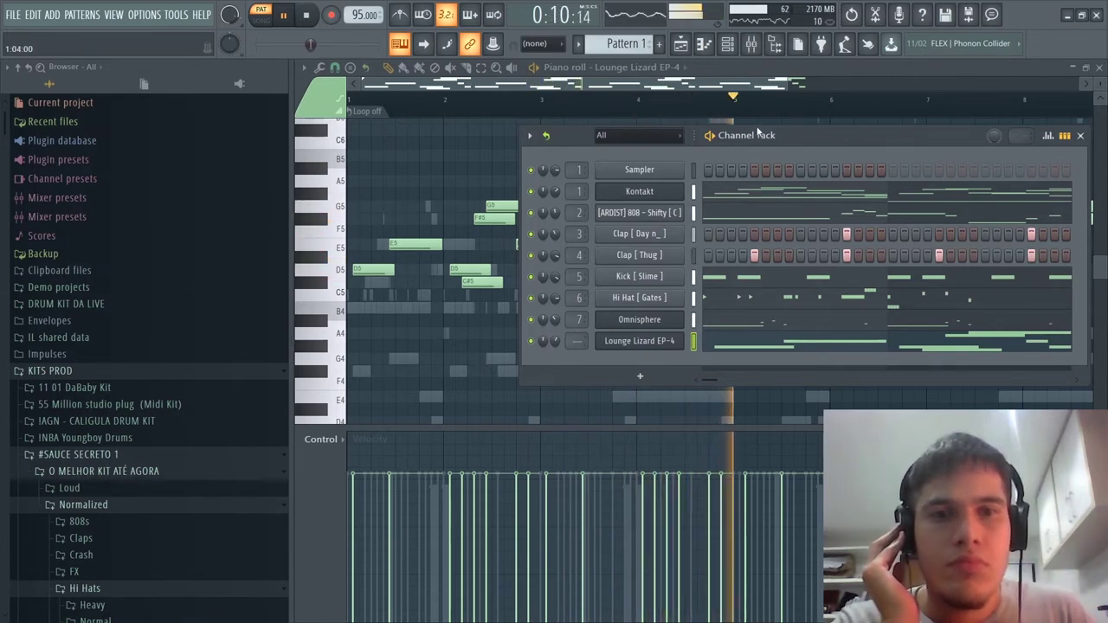
# Select the Lounge Lizard notes in bars 5 to 8 and move them one step earlier to start on step 2
pyautogui.press('F6')
pyautogui.scroll(-2, 814, 192)
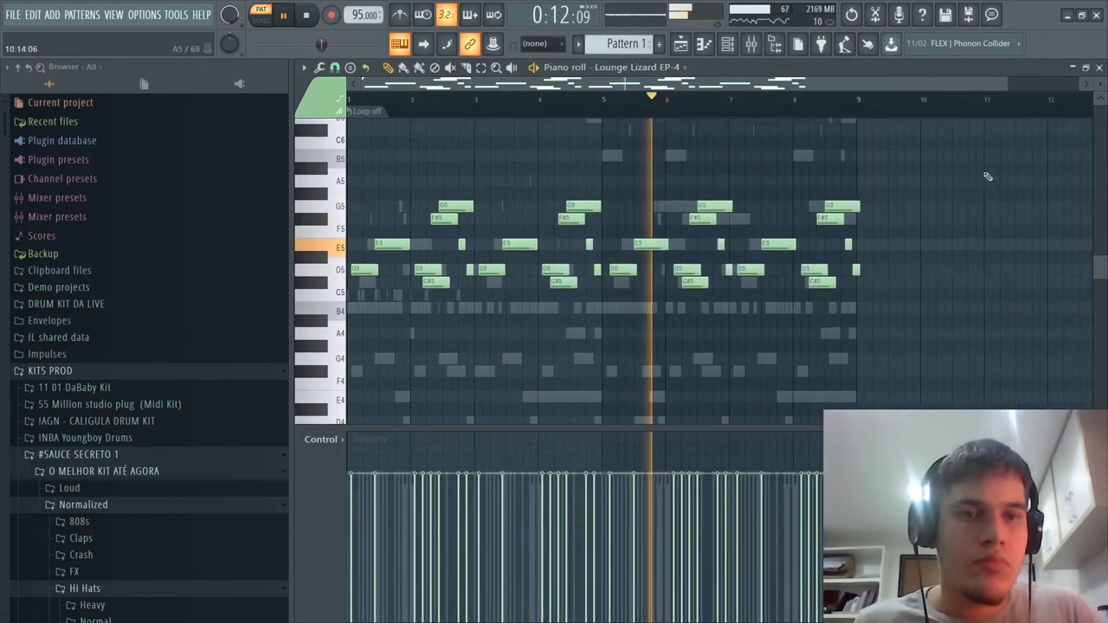
pyautogui.moveTo(951, 162); pyautogui.dragTo(628, 323)
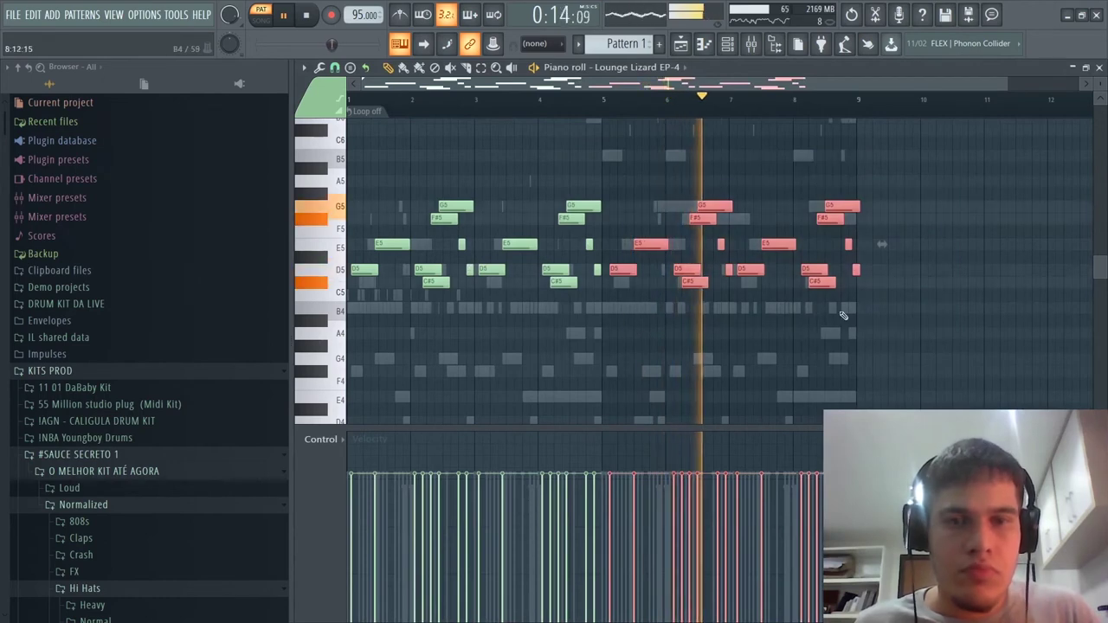
pyautogui.press('space')
pyautogui.scroll(1, 838, 328)
pyautogui.scroll(3, 516, 326)
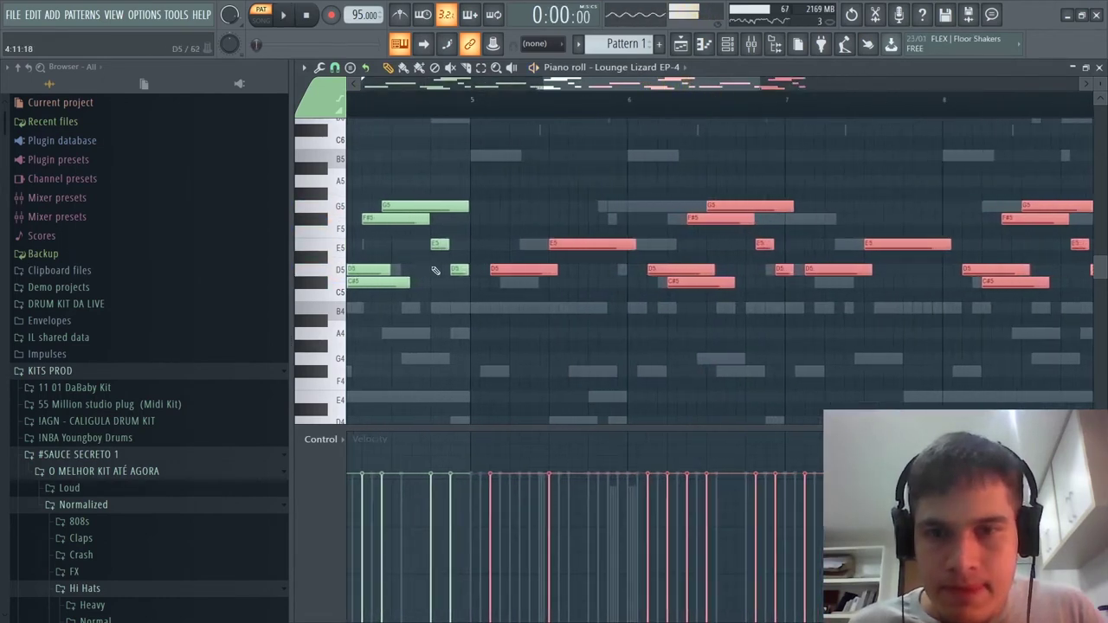
pyautogui.scroll(-4, 551, 273)
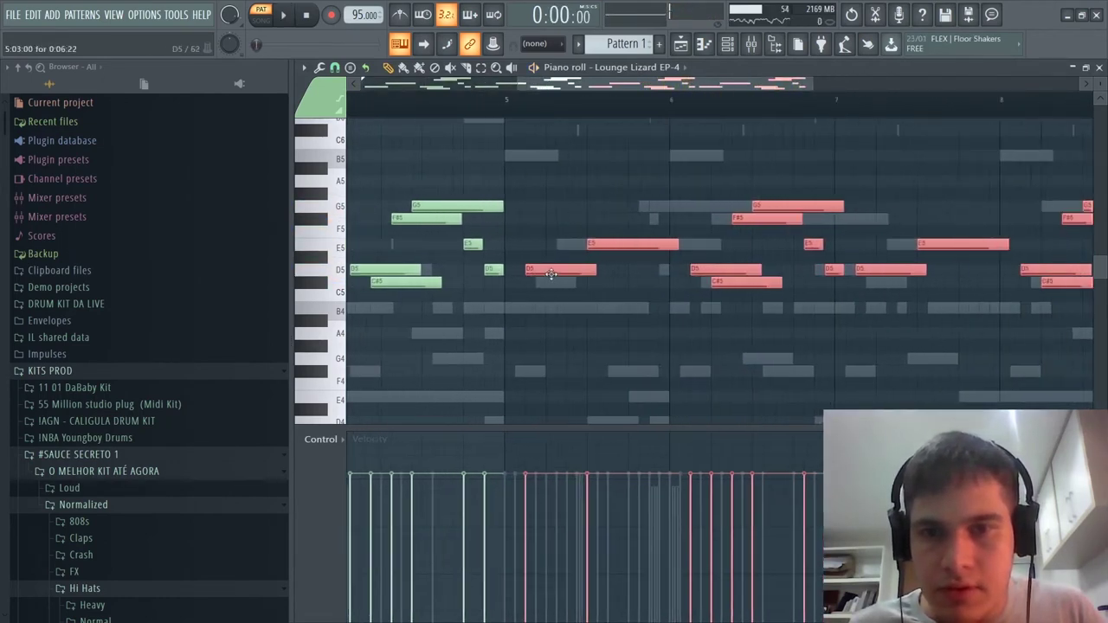
pyautogui.press('space')
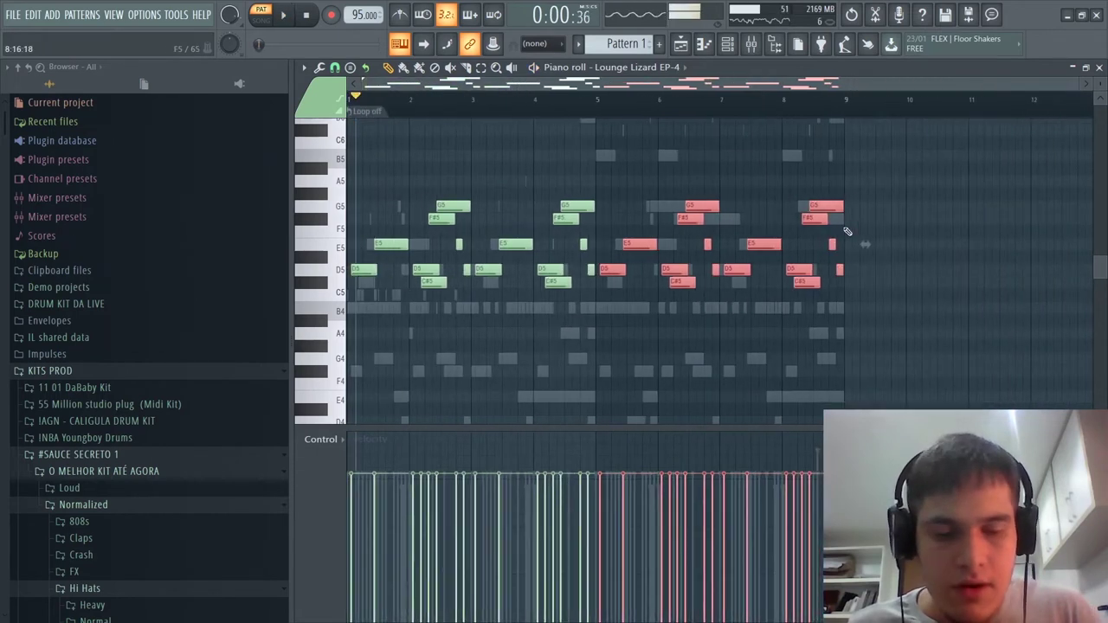
# Transpose the selected bar 5 to 8 notes up an octave, play from bar 5, and clear the selection
pyautogui.hotkey('ctrl', 'Up')
pyautogui.press('space')
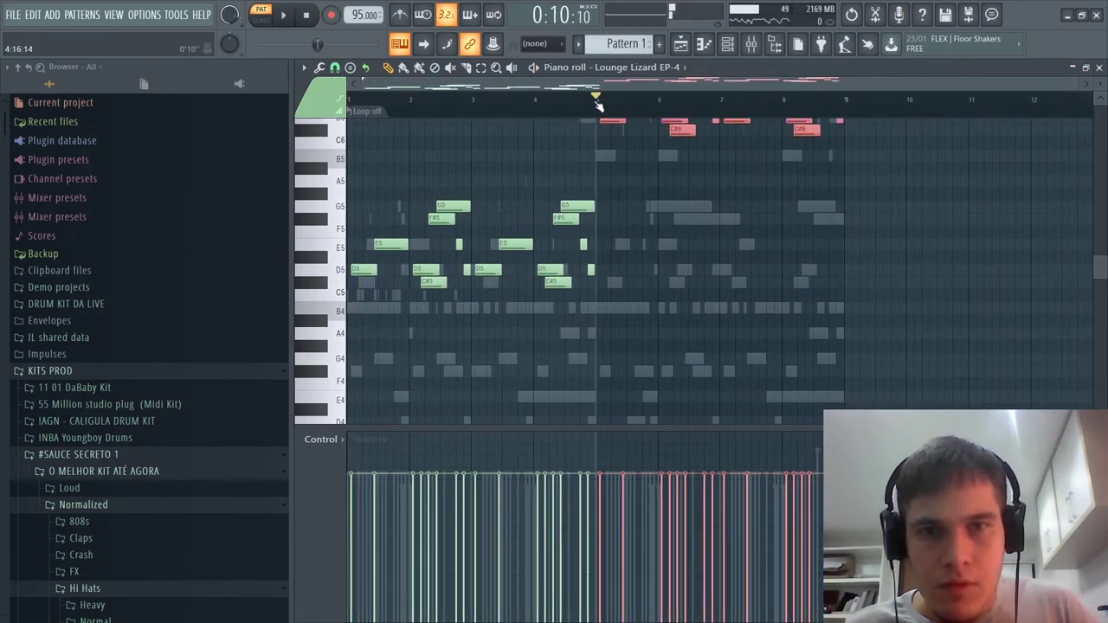
pyautogui.press('space')
pyautogui.hotkey('ctrl', 'd')
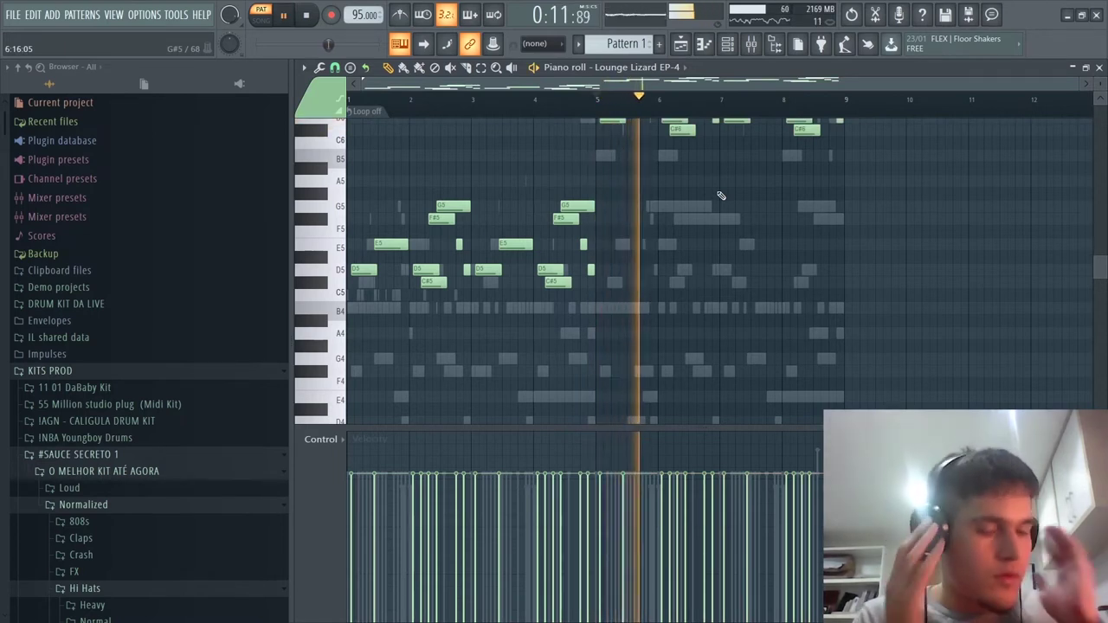
# Stop playback, transpose the whole Lounge Lizard melody down an octave, and play the pattern from the start
pyautogui.press('space')
pyautogui.hotkey('ctrl', 'Down')
pyautogui.press('space')
pyautogui.press('space')
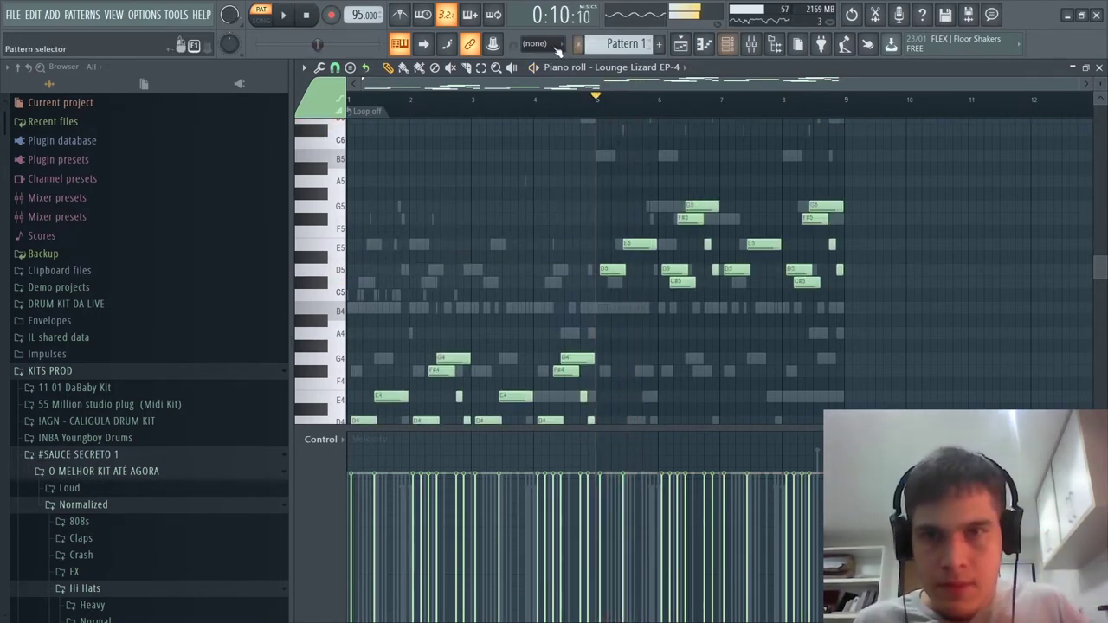
pyautogui.press('space')
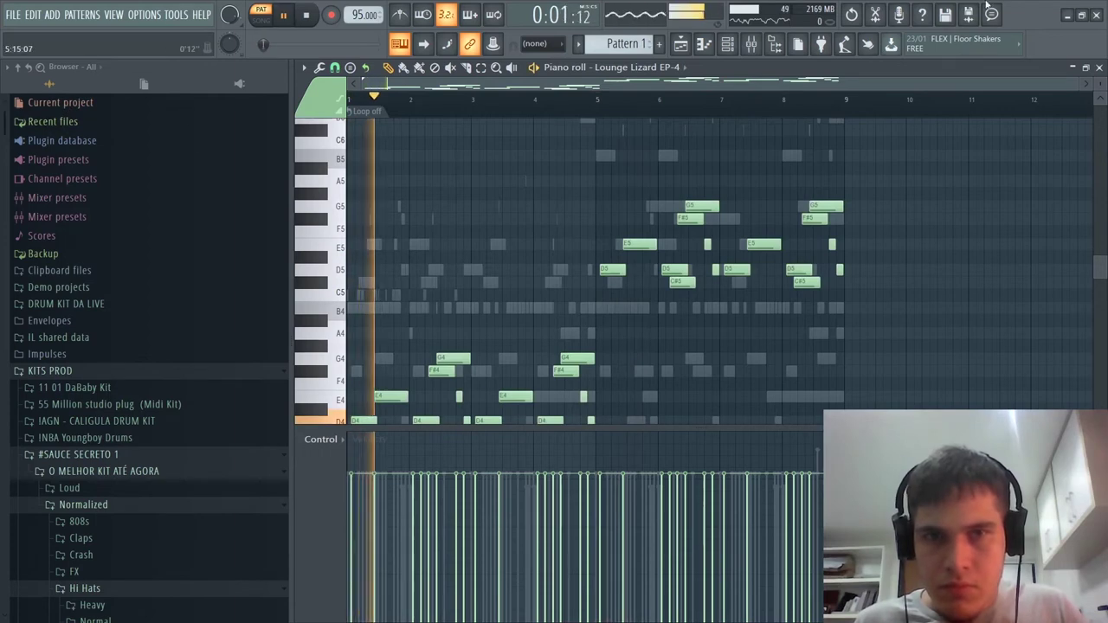
# Play the song arrangement from the start while reviewing the master track's IMPusher Stereo effect and the playlist
pyautogui.click(797, 43)
pyautogui.press('space')
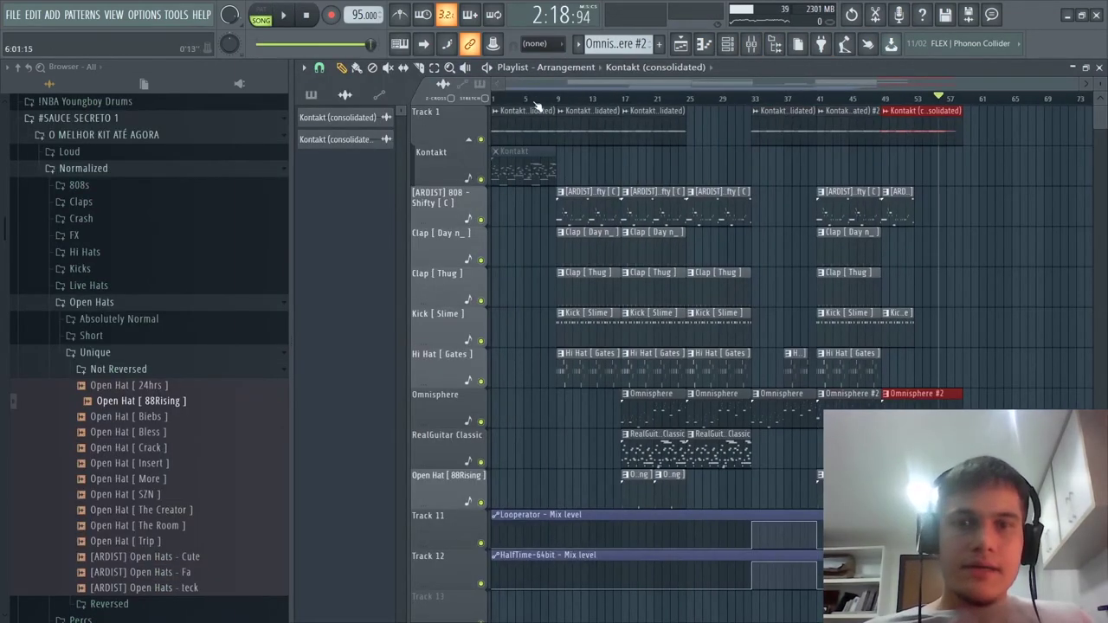
pyautogui.press('space')
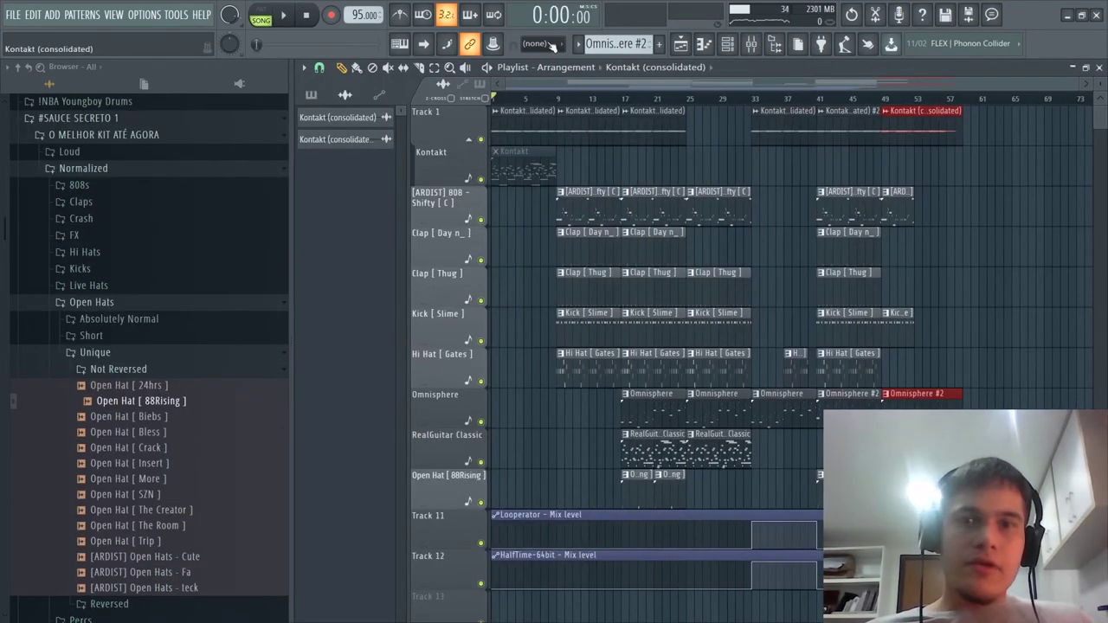
pyautogui.click(752, 44)
pyautogui.press('space')
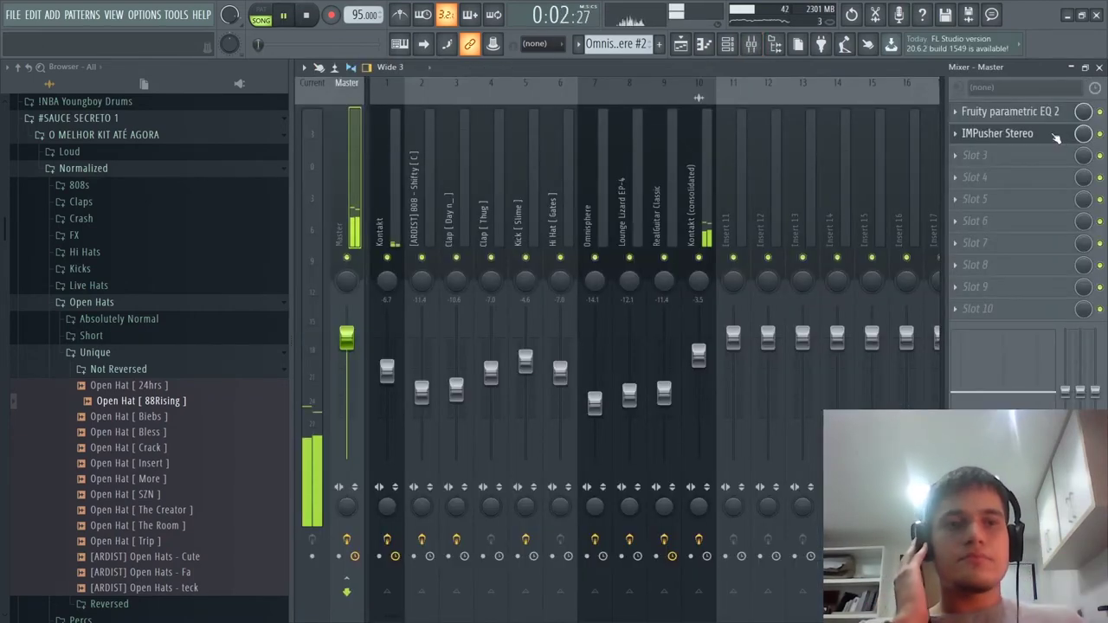
pyautogui.click(997, 134)
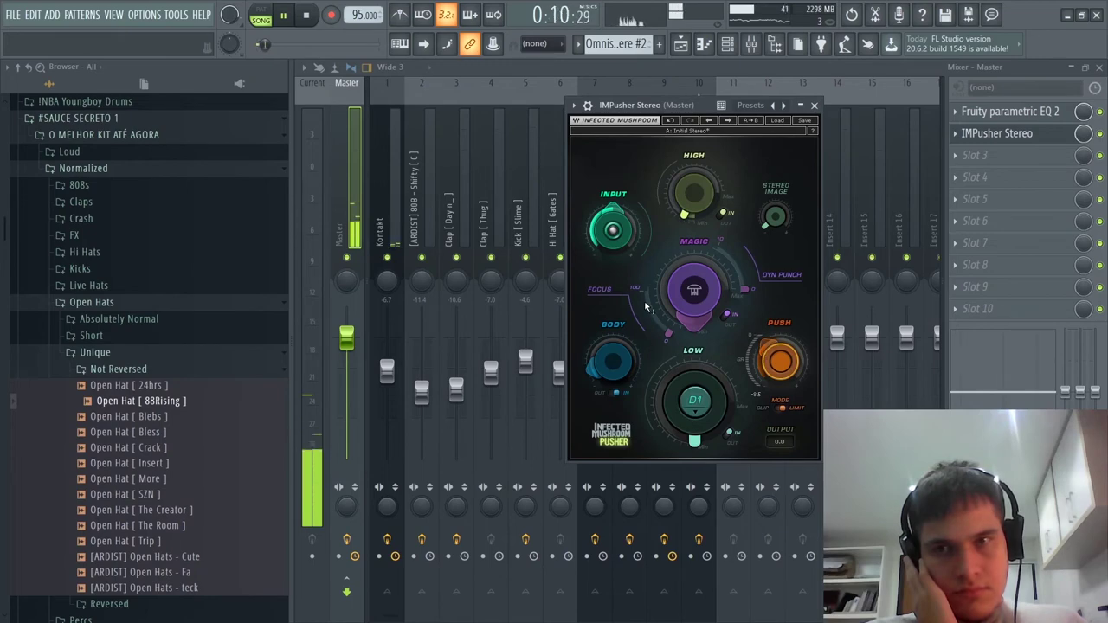
pyautogui.click(680, 49)
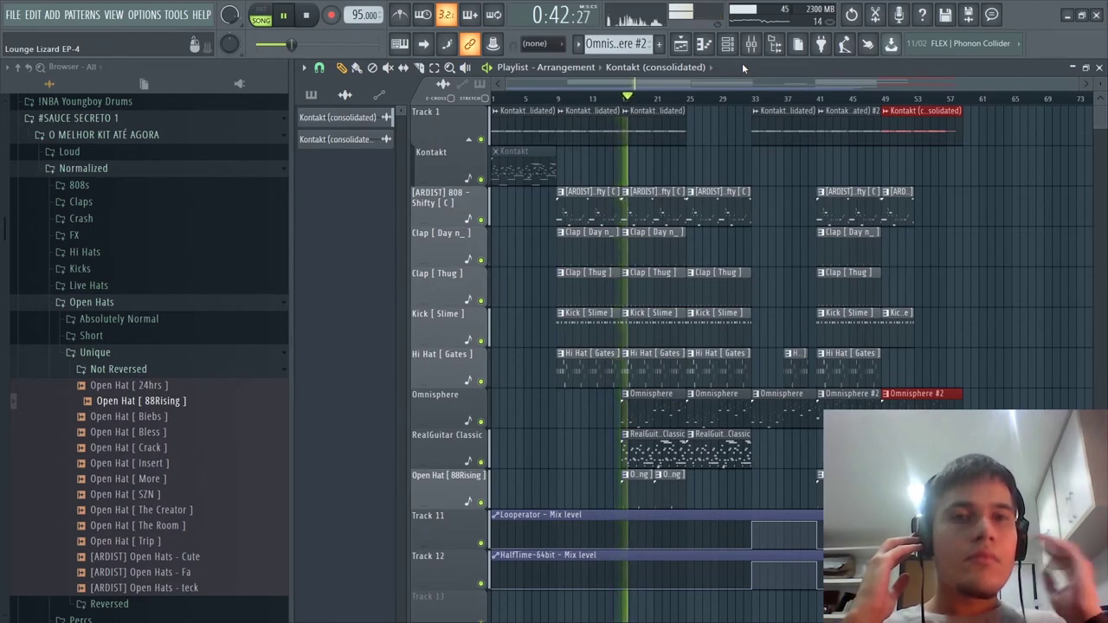
# Set the mixer levels to -4.2 dB for Kontakt (consolidated), -17.8 dB for RealGuitar Classic and -9.7 dB for Clap [ Thug ]
pyautogui.press('F9')
pyautogui.moveTo(685, 338); pyautogui.dragTo(686, 355)
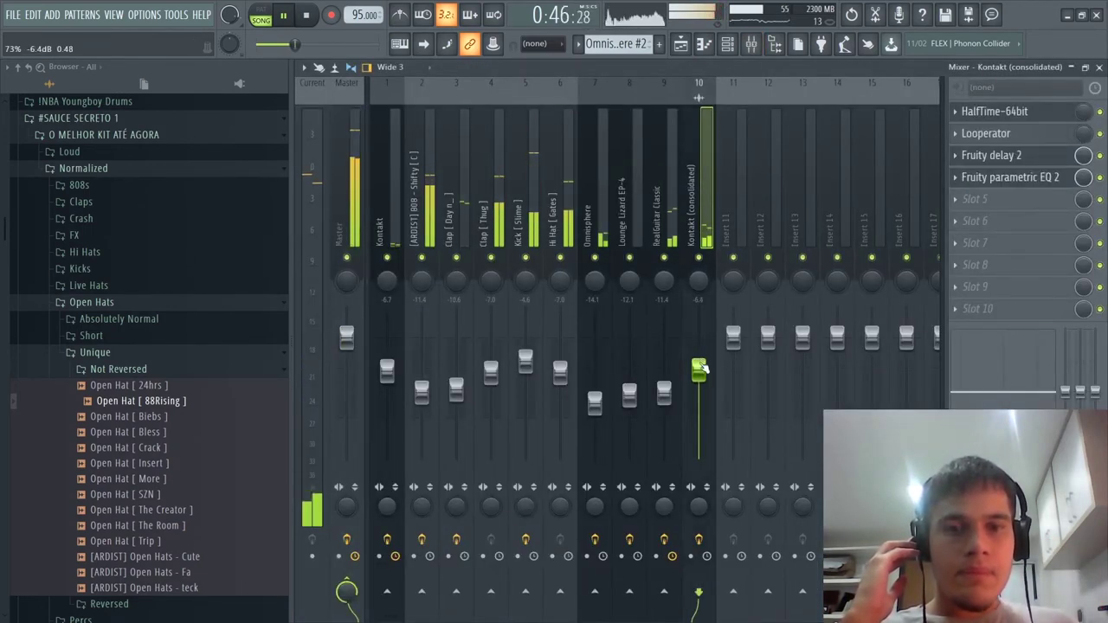
pyautogui.rightClick(703, 371)
pyautogui.click(699, 372)
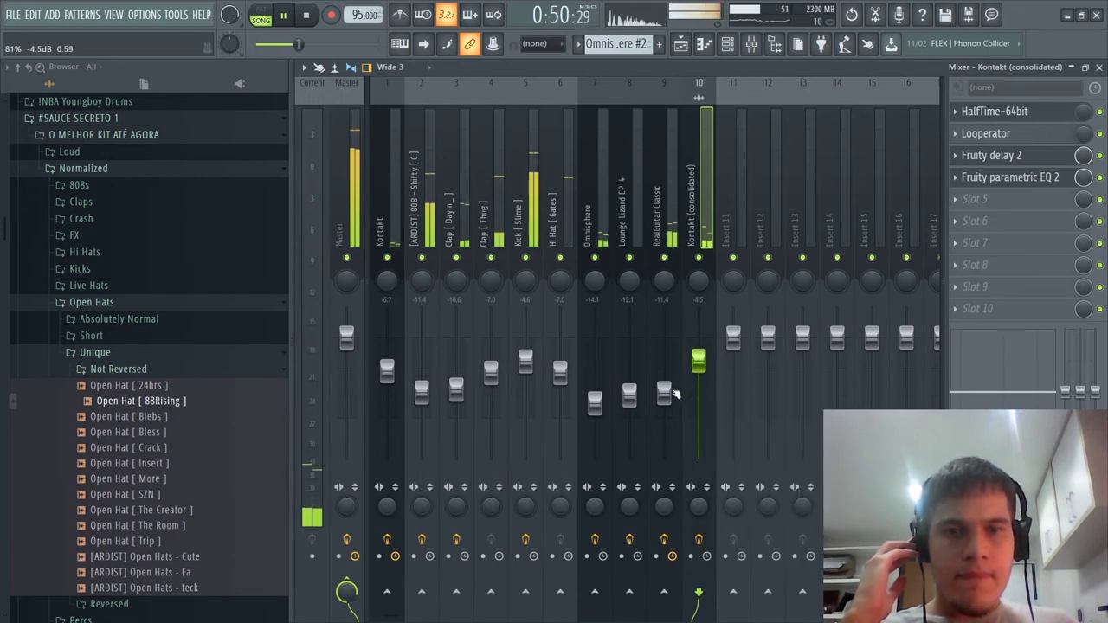
pyautogui.moveTo(675, 394); pyautogui.dragTo(672, 415)
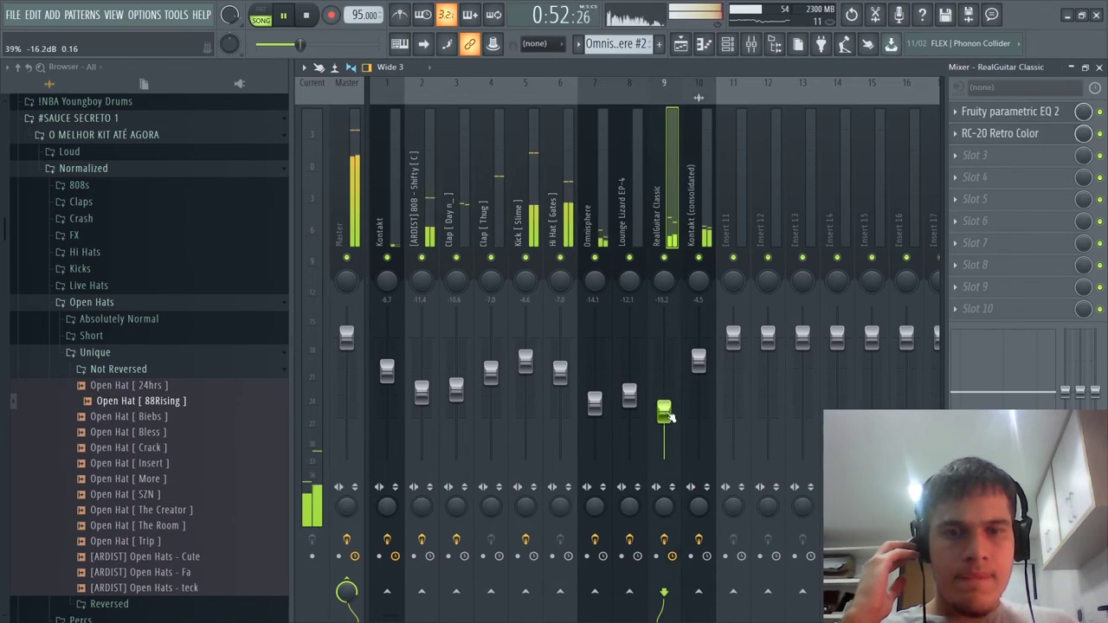
pyautogui.click(698, 363)
pyautogui.moveTo(665, 410); pyautogui.dragTo(667, 422)
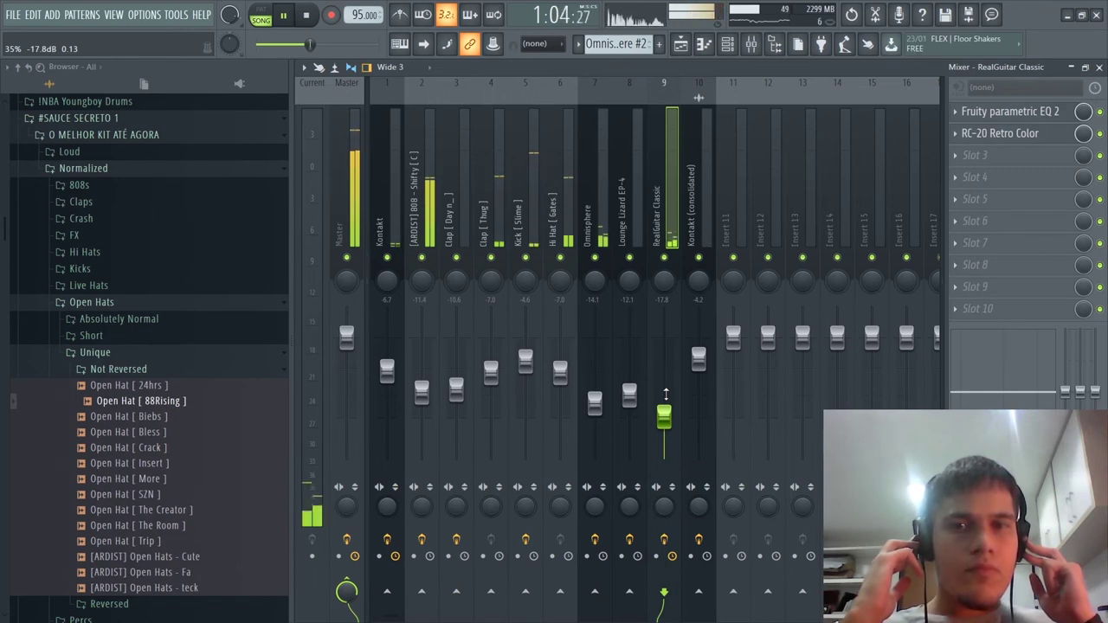
pyautogui.moveTo(497, 376); pyautogui.dragTo(500, 386)
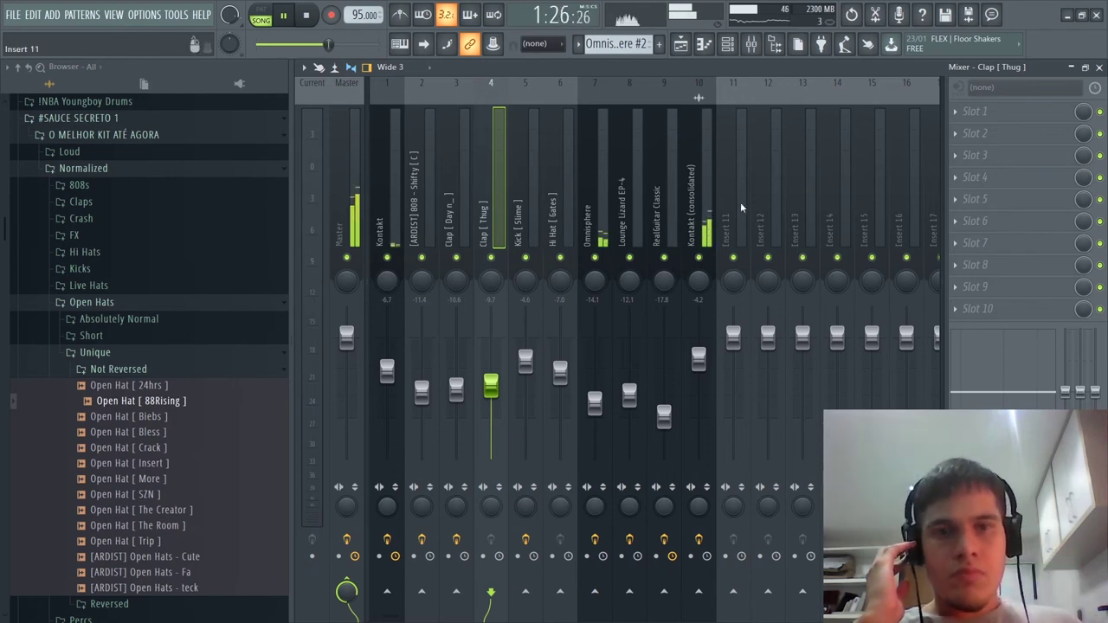
# Open the HalfTime effect on the Kontakt (consolidated) mixer track, review its settings, and close it
pyautogui.click(703, 208)
pyautogui.click(1029, 114)
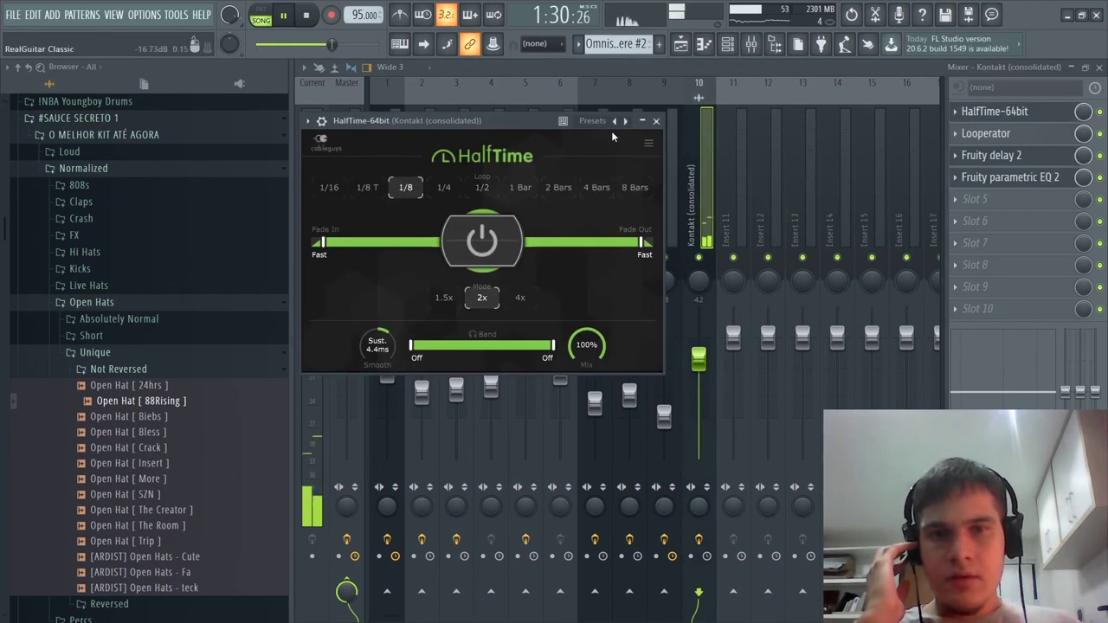
pyautogui.click(656, 122)
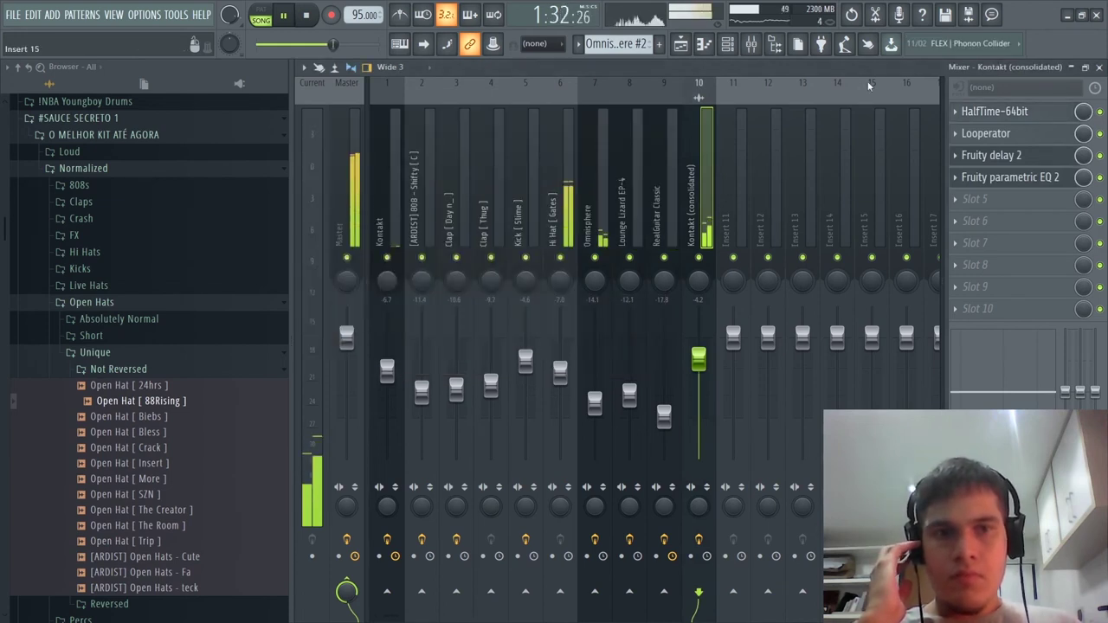
# Return to the playlist, inspect the HalfTime mix level automation clip, and play the arrangement from bar 41
pyautogui.click(682, 46)
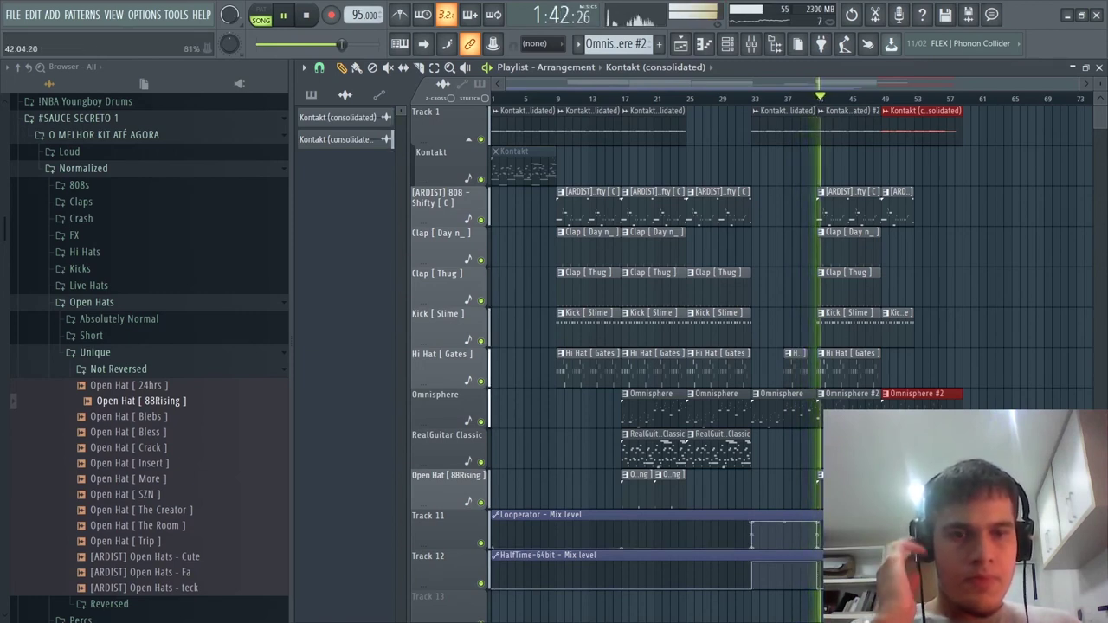
pyautogui.press('space')
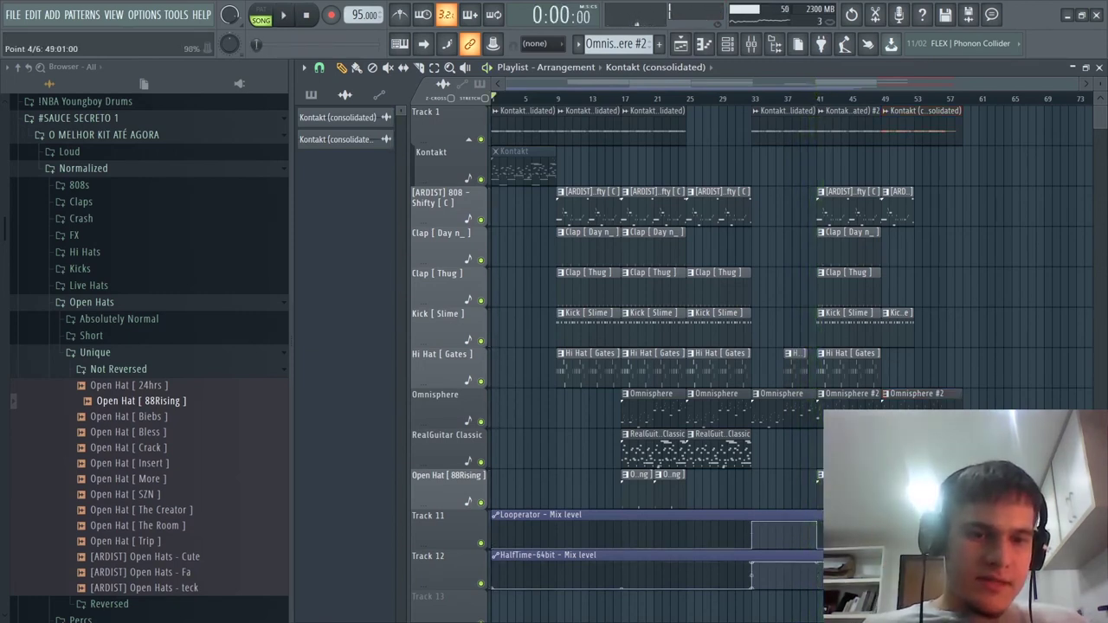
pyautogui.click(751, 568)
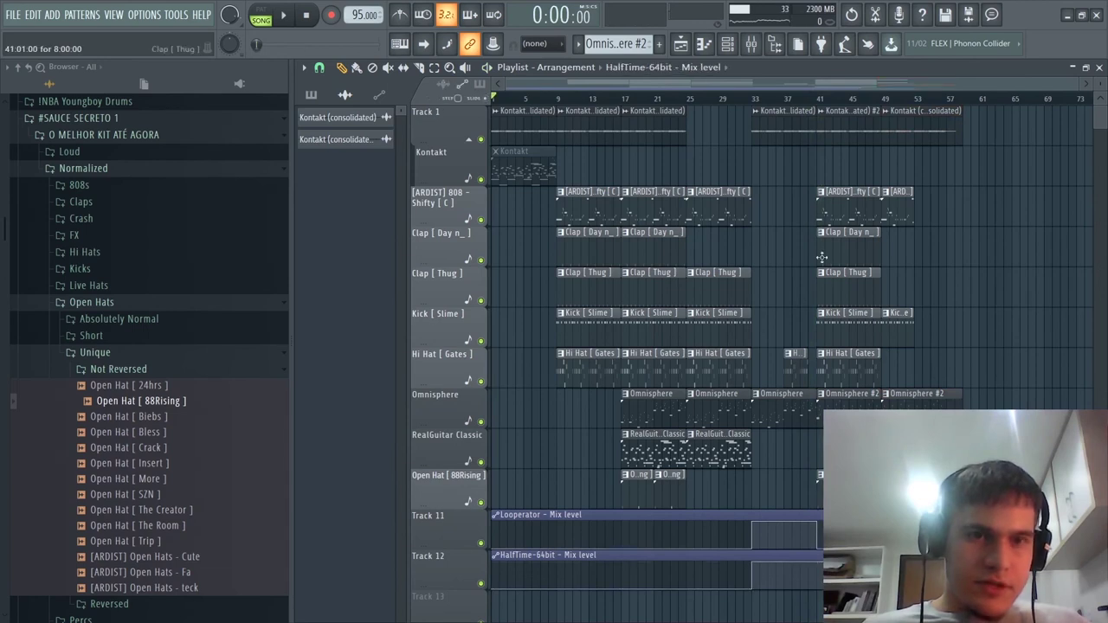
pyautogui.click(822, 101)
pyautogui.press('space')
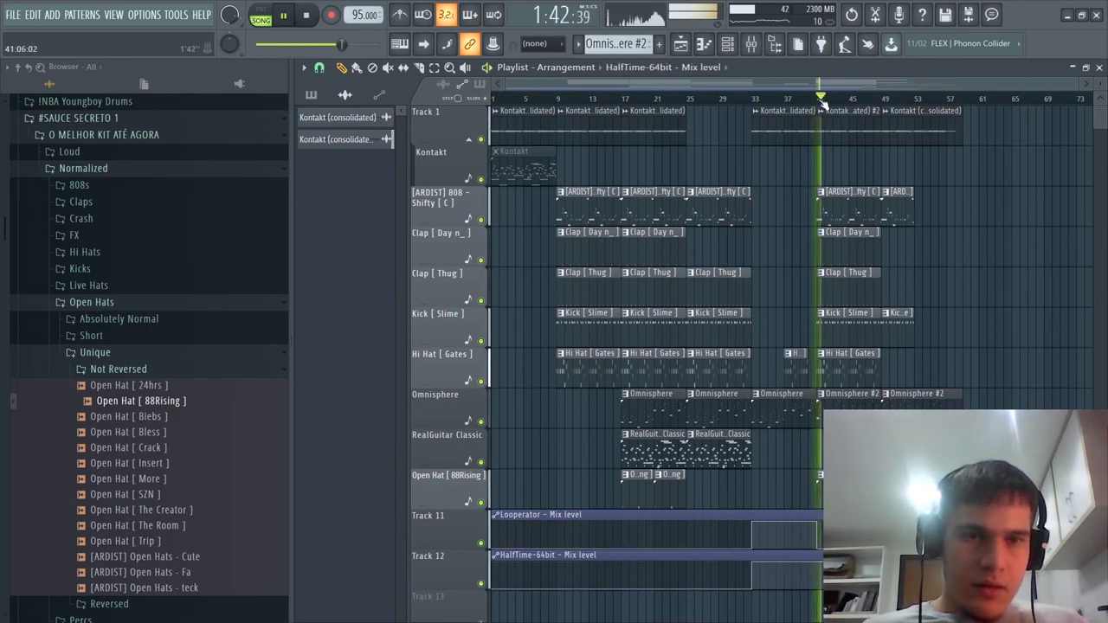